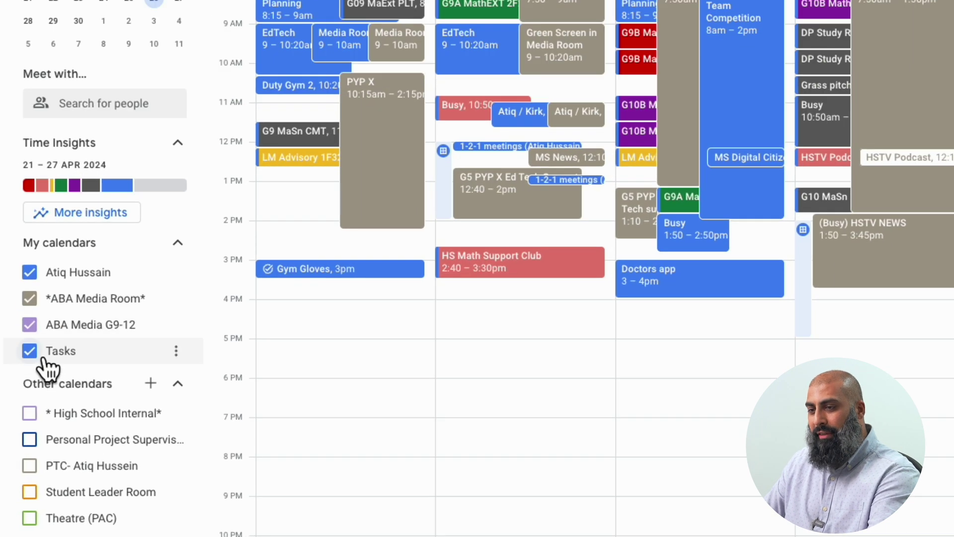
# Start a new task at 4 PM on Monday 22 April.
pyautogui.click(43, 360)
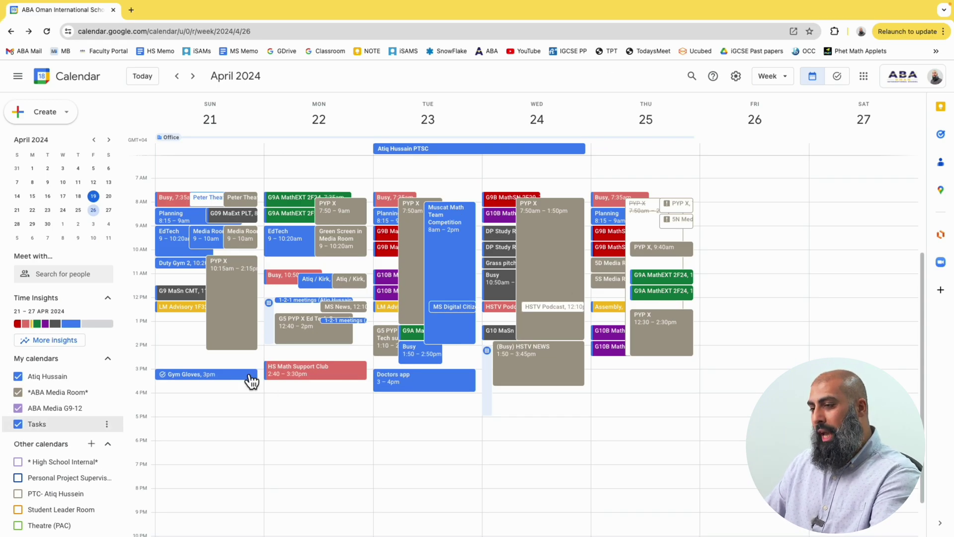
pyautogui.click(61, 118)
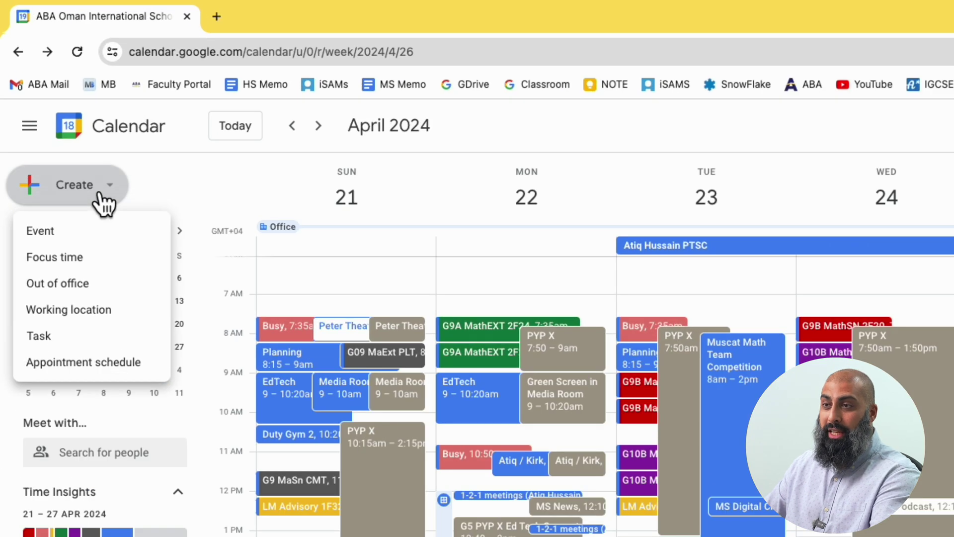
pyautogui.click(34, 208)
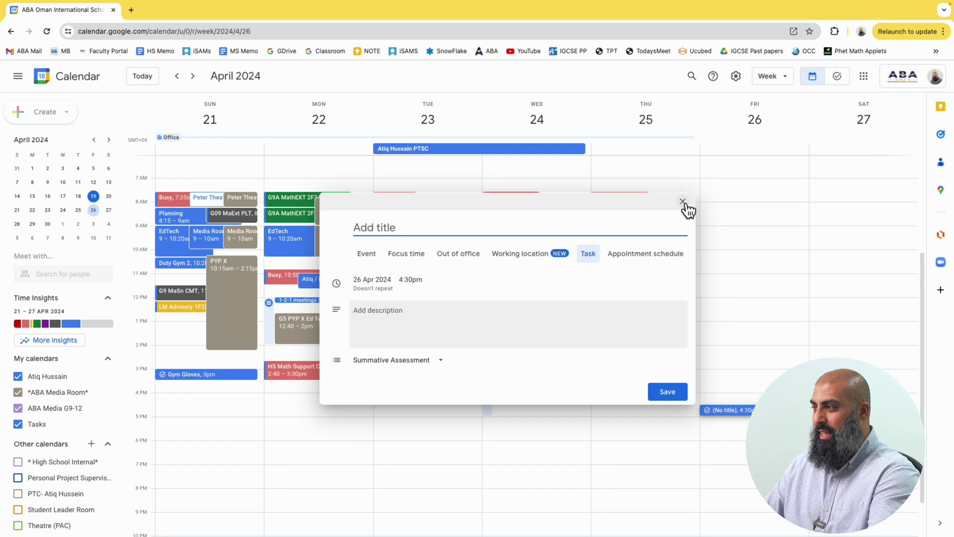
pyautogui.click(683, 203)
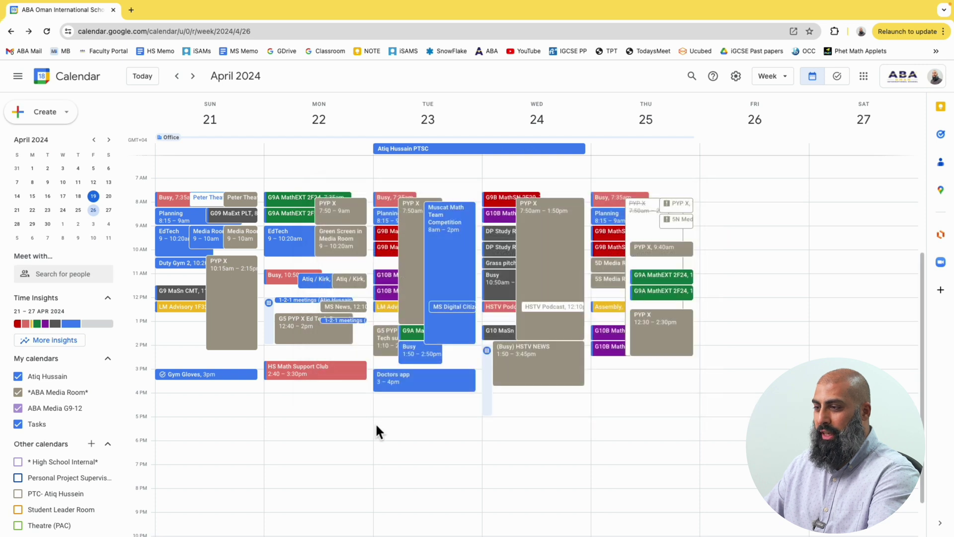
pyautogui.click(330, 394)
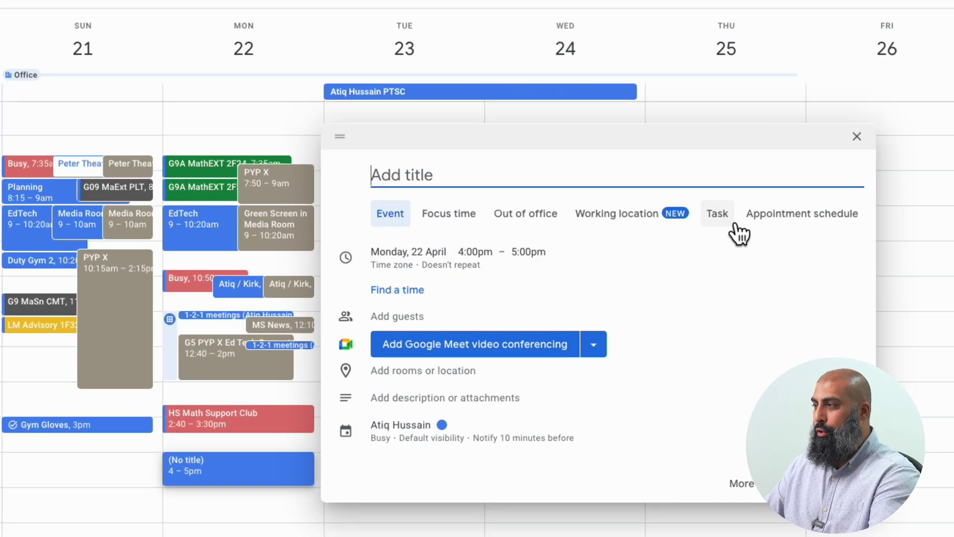
pyautogui.click(642, 232)
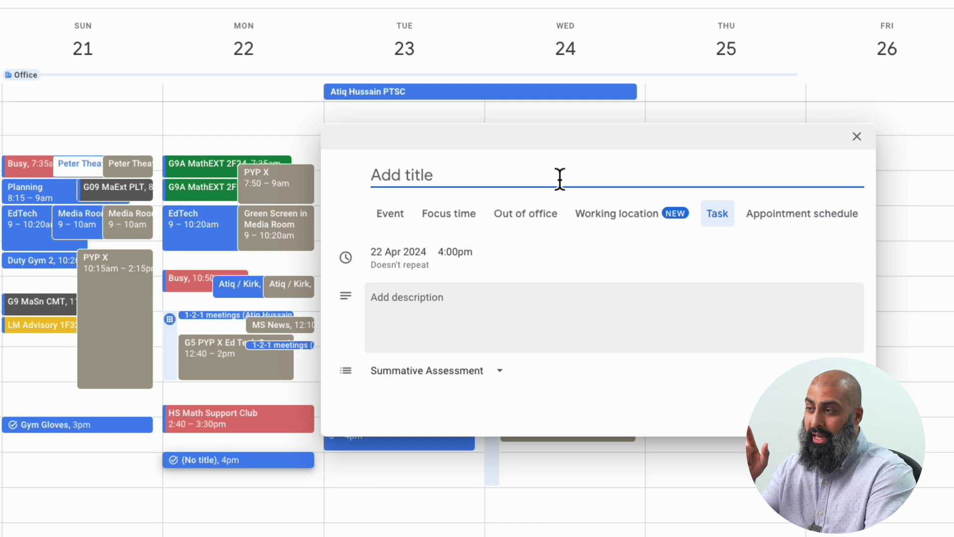
# Title it Vacuum the pool in Summative Assessment, add a #maintenance description, and save.
pyautogui.write('Vacuum the pool')
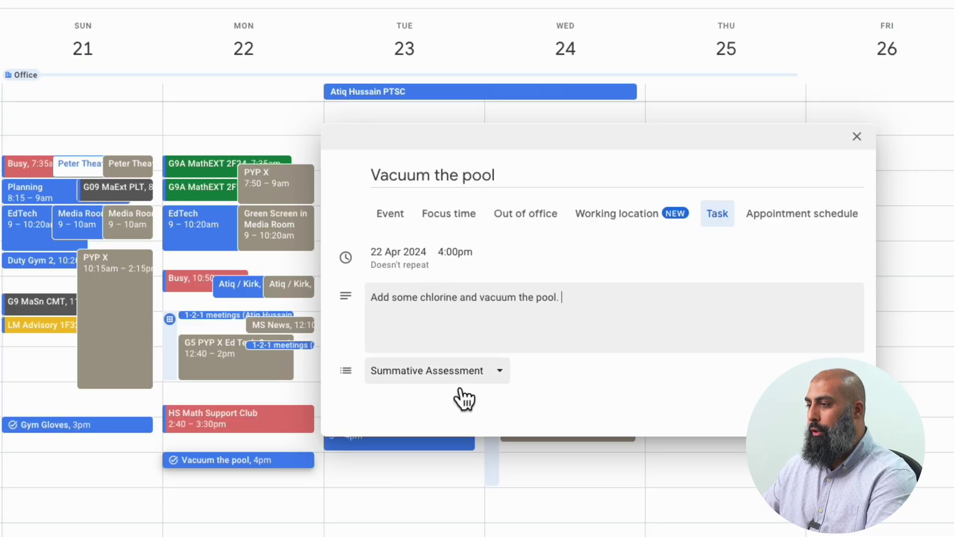
pyautogui.click(489, 378)
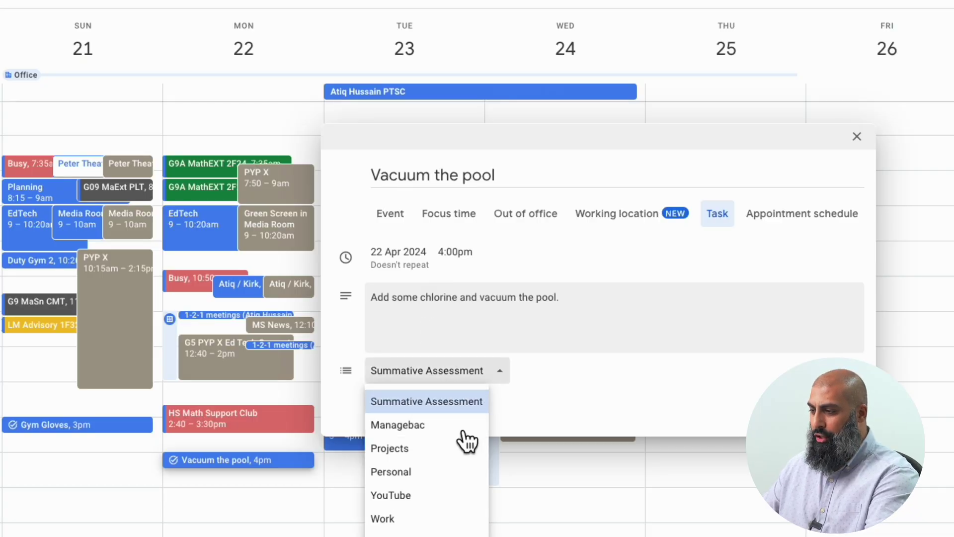
pyautogui.click(497, 323)
pyautogui.press('Return')
pyautogui.write('#m')
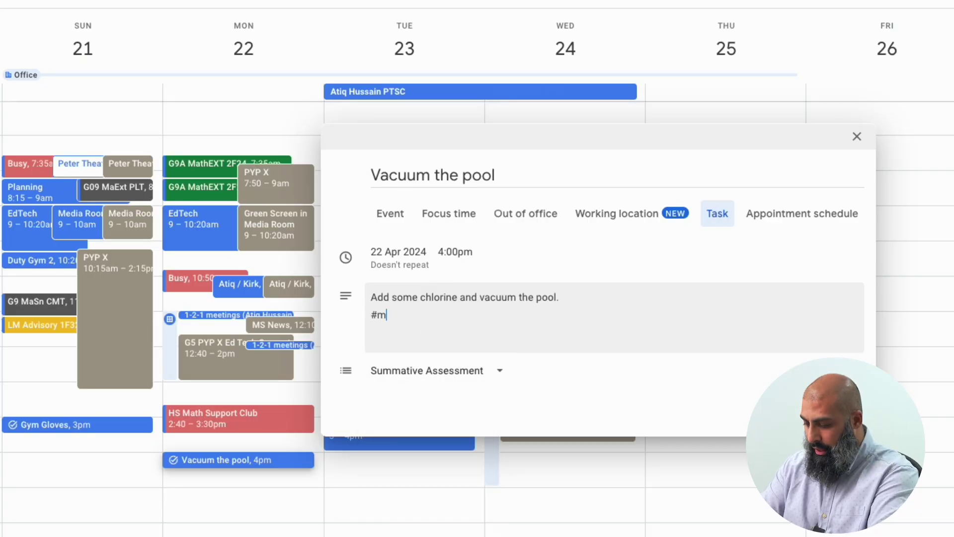
pyautogui.write('aintenance')
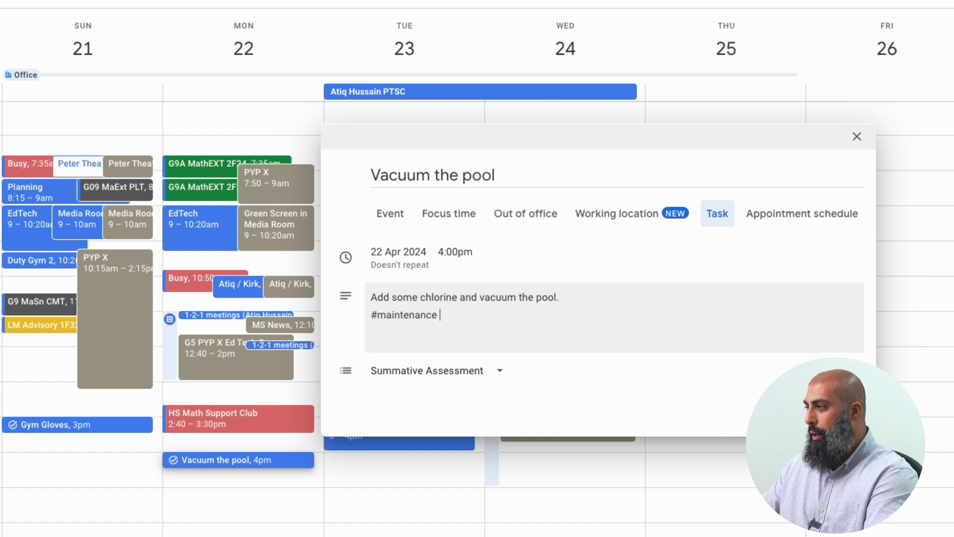
pyautogui.click(845, 413)
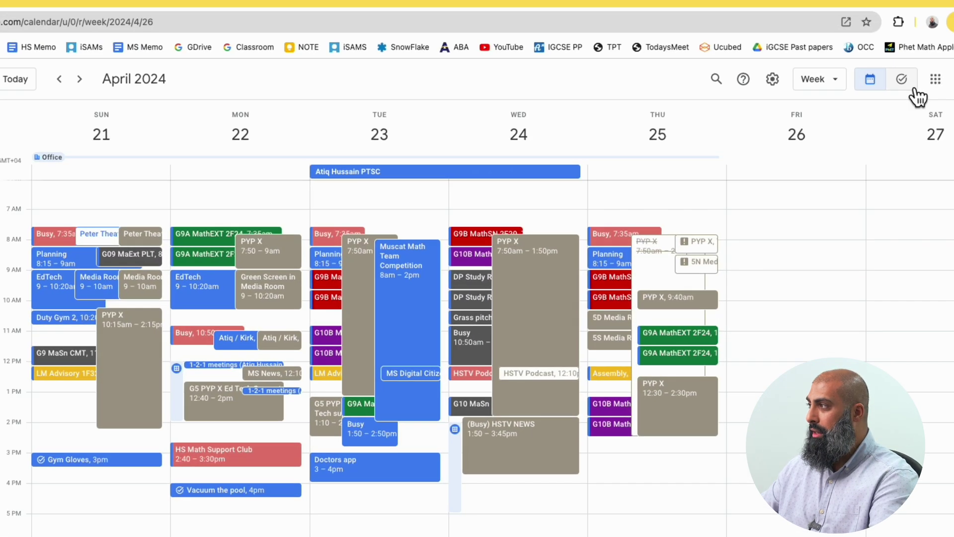
pyautogui.click(914, 86)
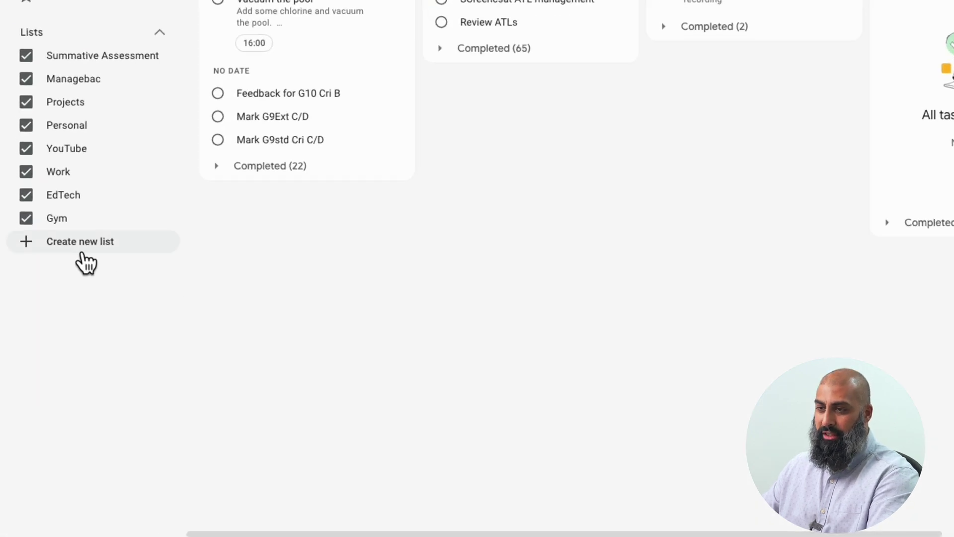
# Create a new task list named Maintenance.
pyautogui.click(82, 253)
pyautogui.write('Maintenance')
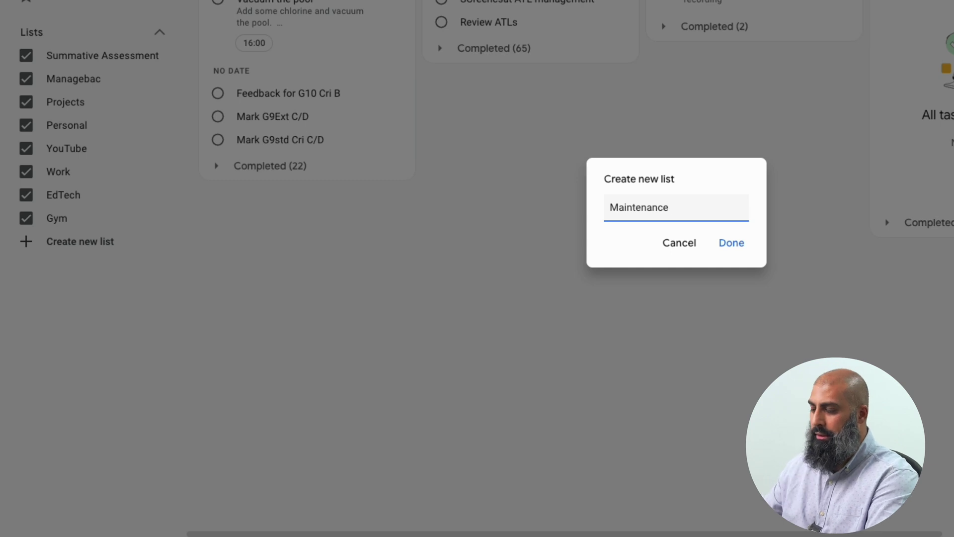
pyautogui.click(731, 244)
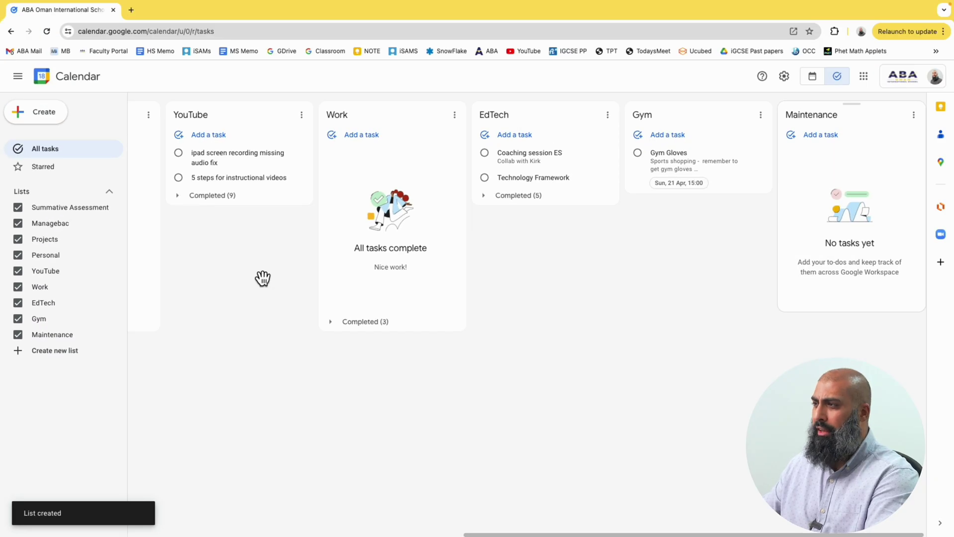
# Move the Vacuum the pool task into the Maintenance list.
pyautogui.hscroll(-10, 262, 278)
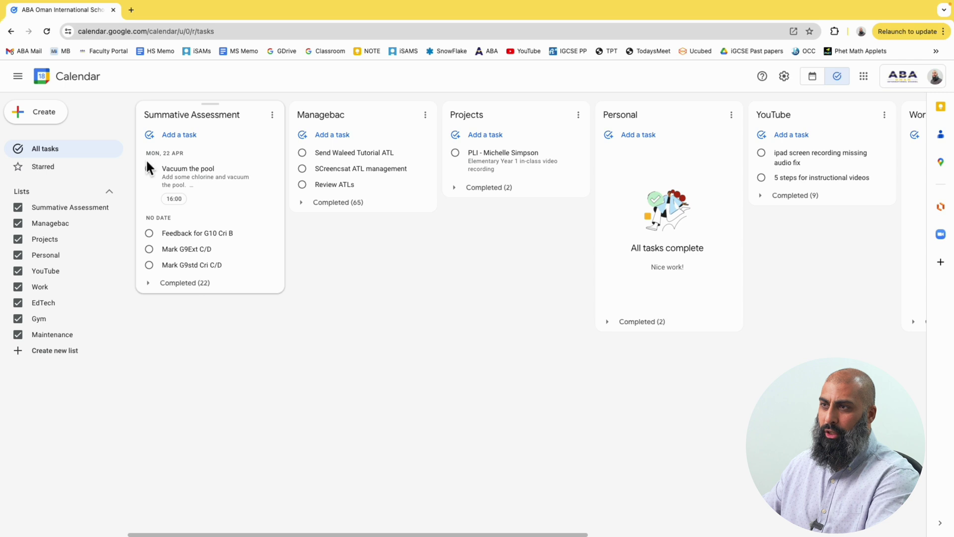
pyautogui.click(253, 169)
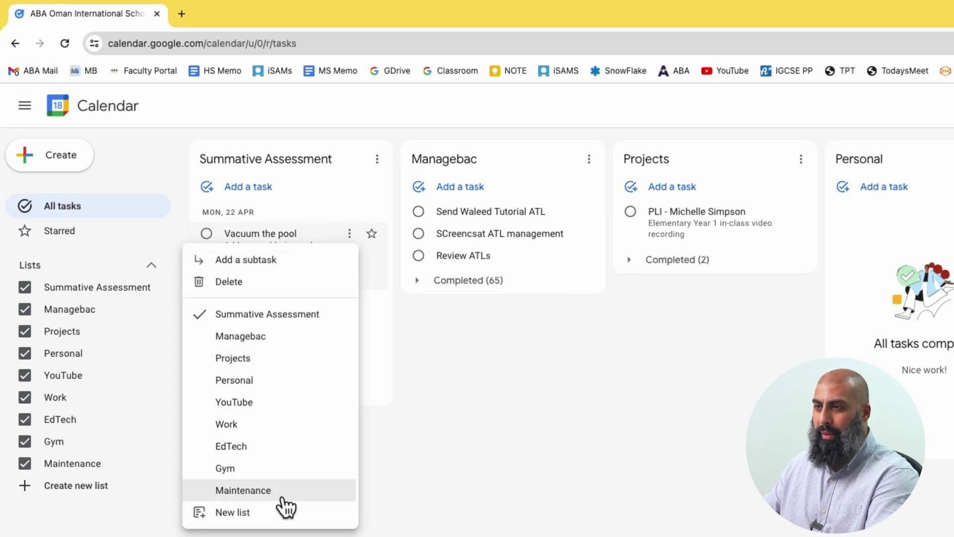
pyautogui.click(282, 498)
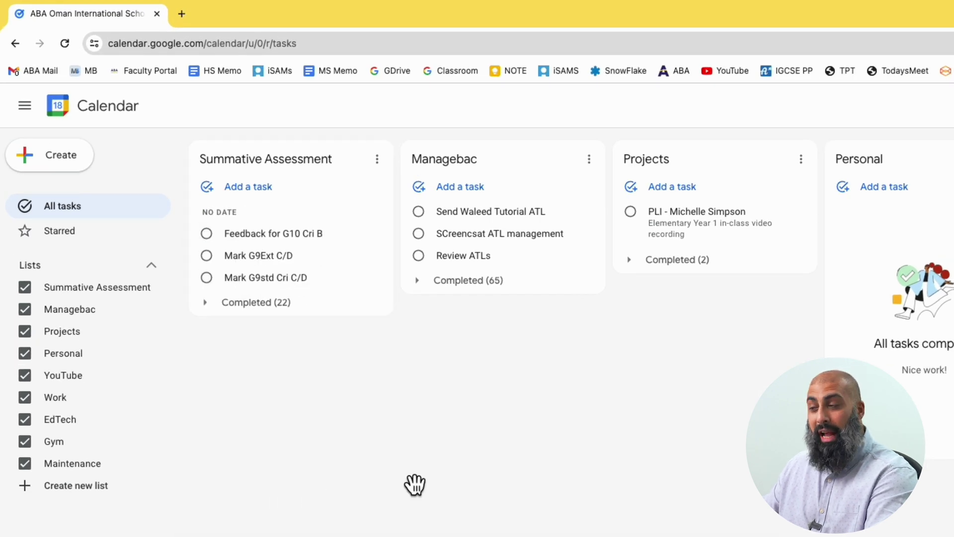
pyautogui.hscroll(7, 416, 485)
pyautogui.hscroll(6, 693, 497)
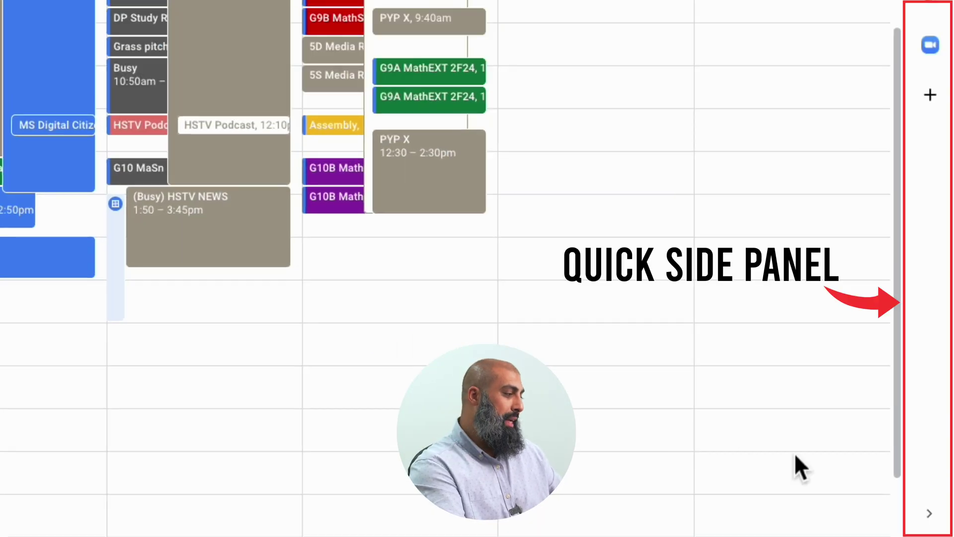
# Collapse and restore the side panel, then show Google Keep notes beside the week view.
pyautogui.click(930, 514)
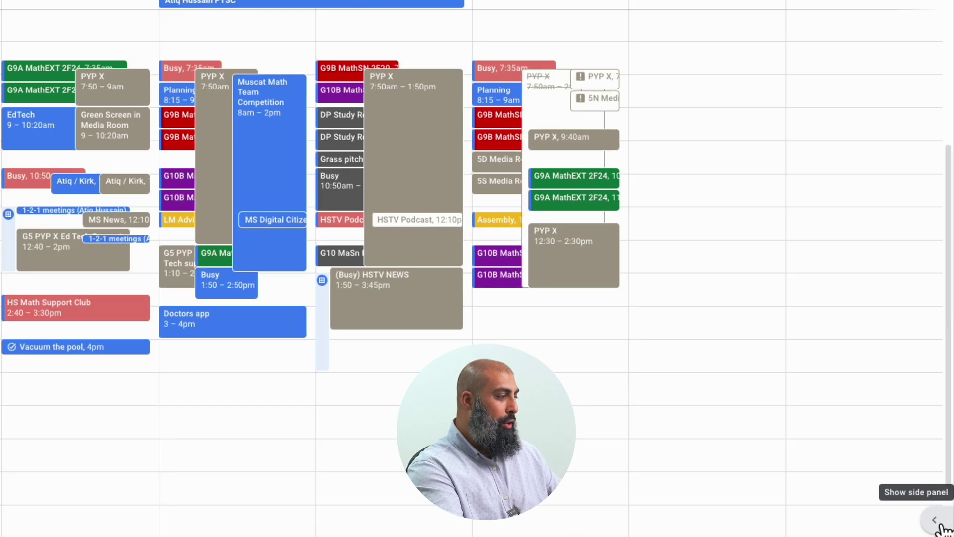
pyautogui.click(931, 515)
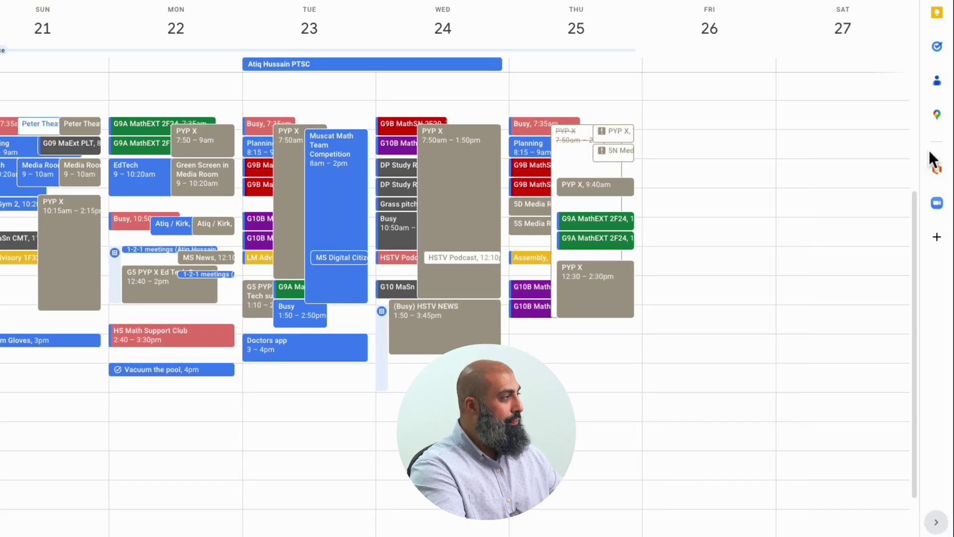
pyautogui.click(937, 12)
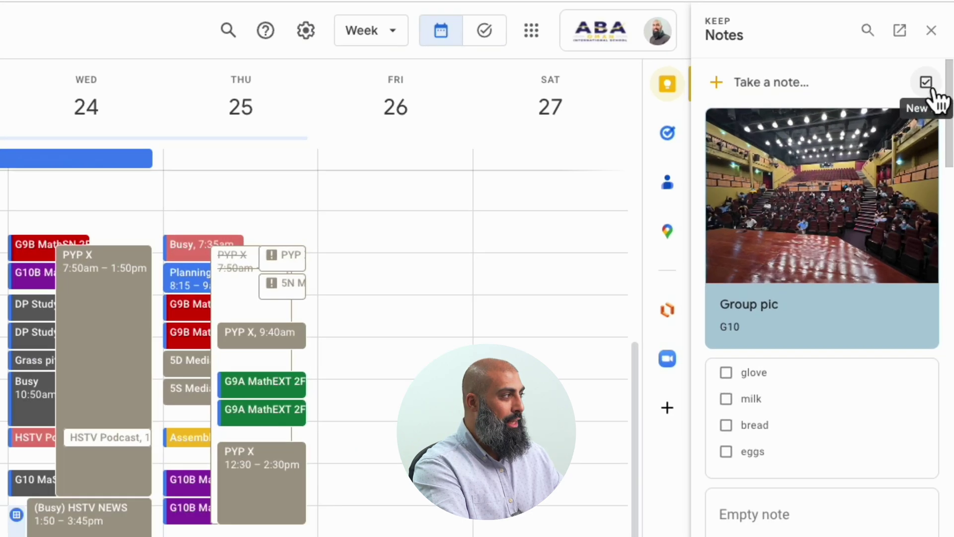
# Make a Keep checklist titled shopping with chlorine, milk, bread and eggs, fixing a typo.
pyautogui.click(939, 52)
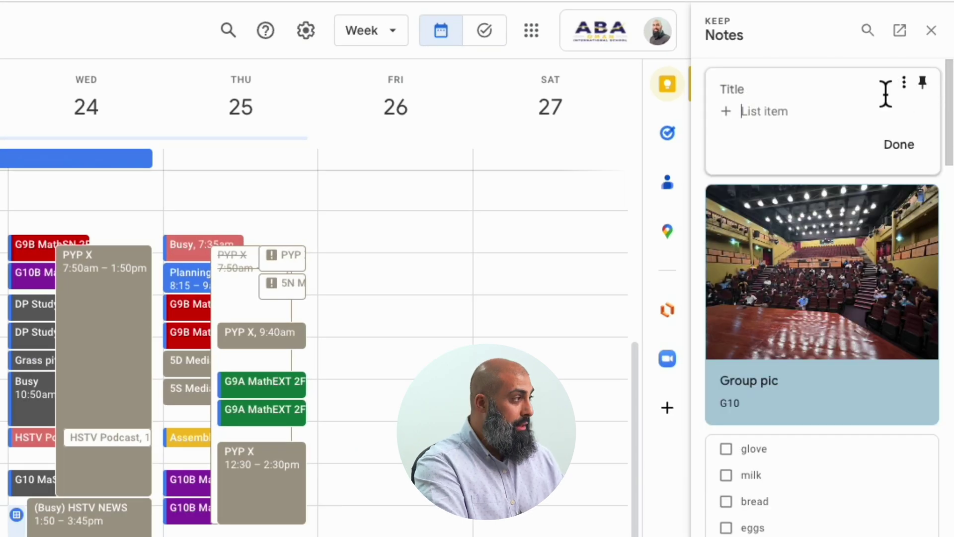
pyautogui.click(815, 92)
pyautogui.write('sh')
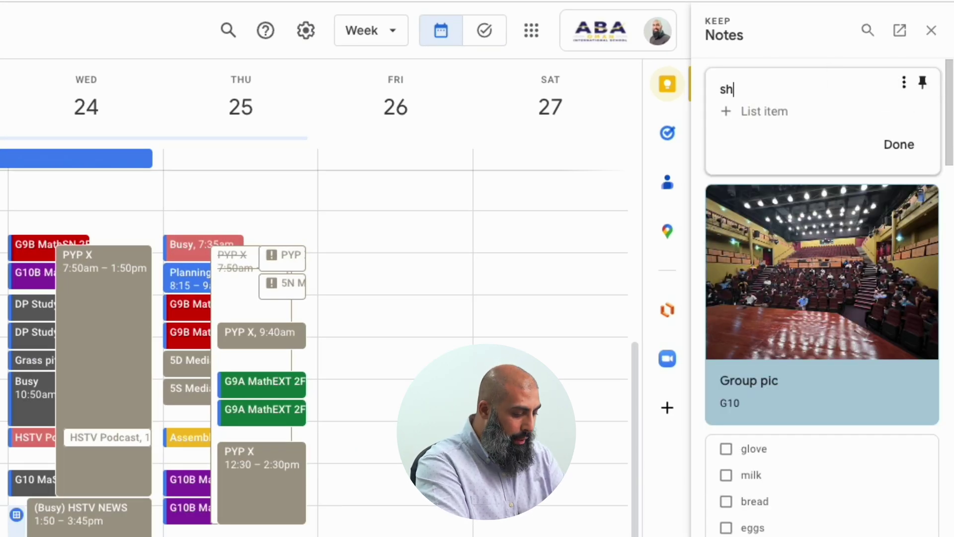
pyautogui.write('oppingchroline')
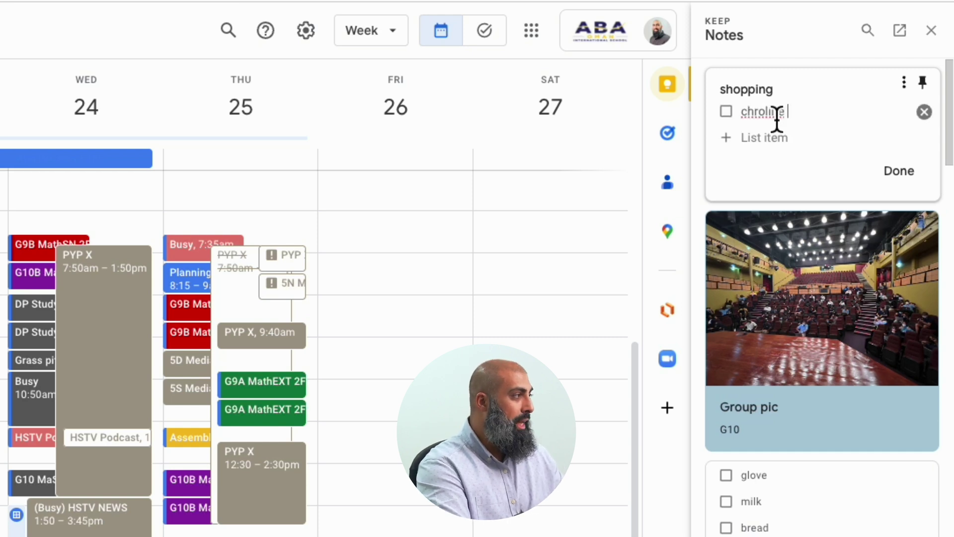
pyautogui.rightClick(772, 114)
pyautogui.click(684, 125)
pyautogui.doubleClick(772, 112)
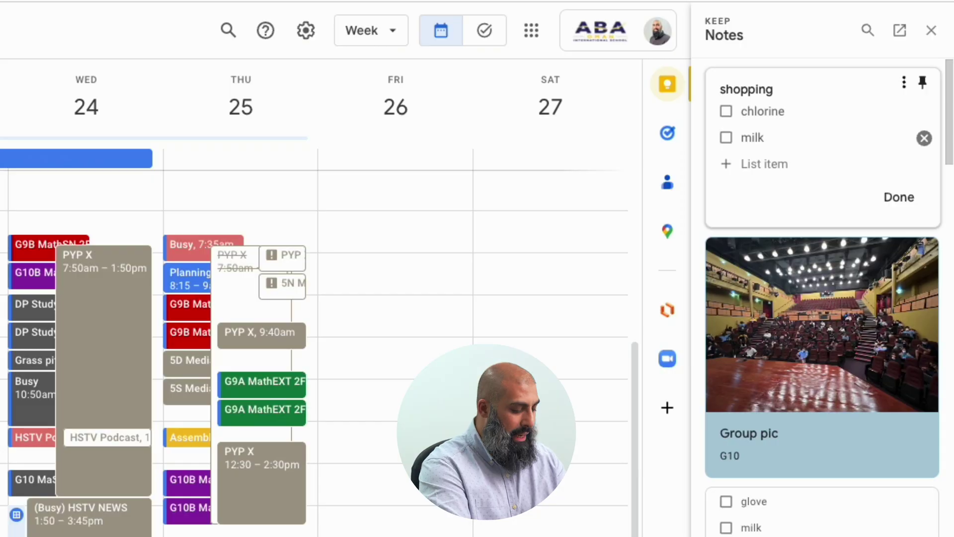
pyautogui.press('Return')
pyautogui.write('bread')
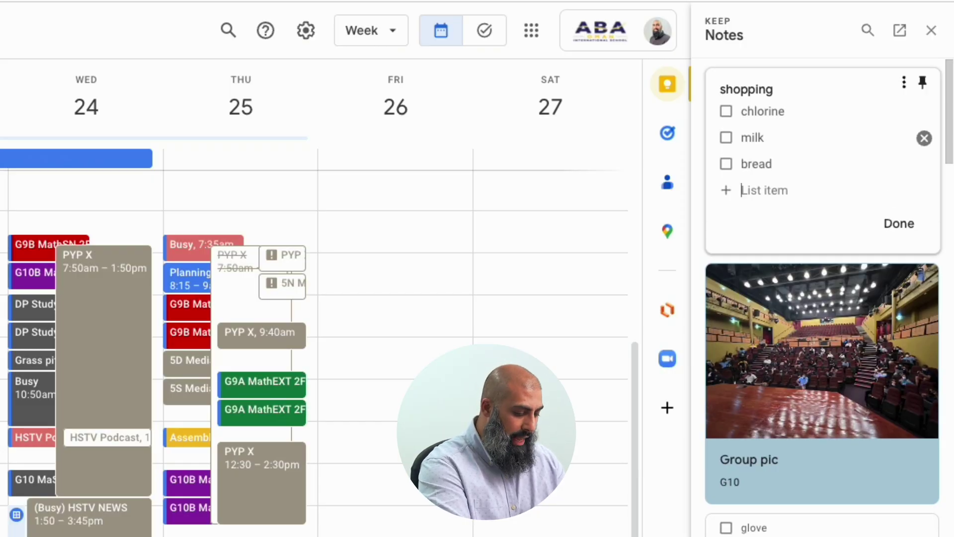
pyautogui.write('eggs')
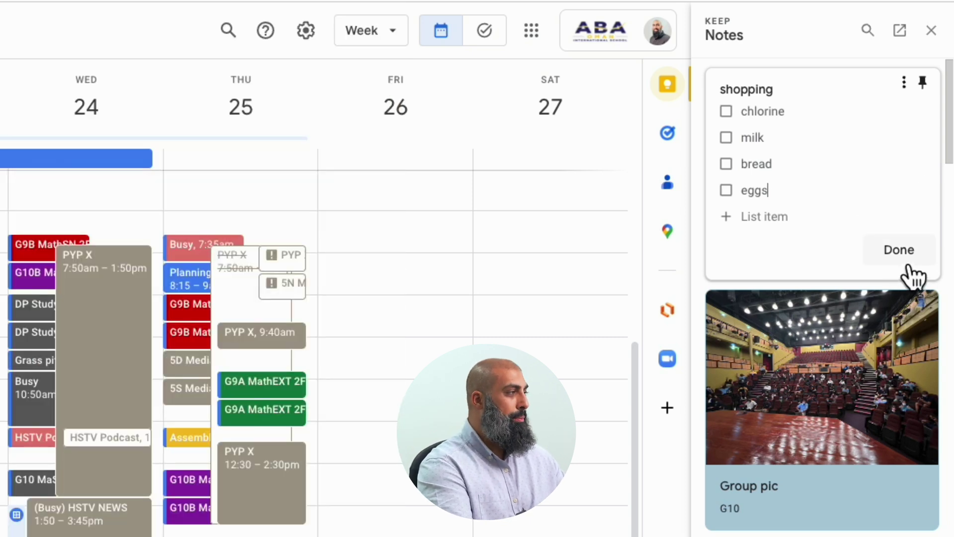
pyautogui.click(898, 256)
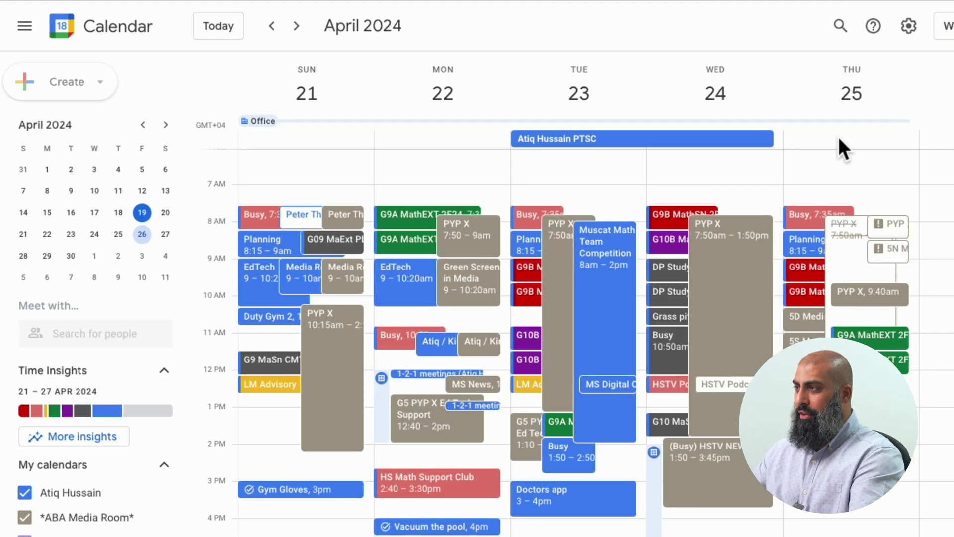
# Block Thursday 25 April as out of office, declining only new invitations with a pasted message.
pyautogui.click(541, 151)
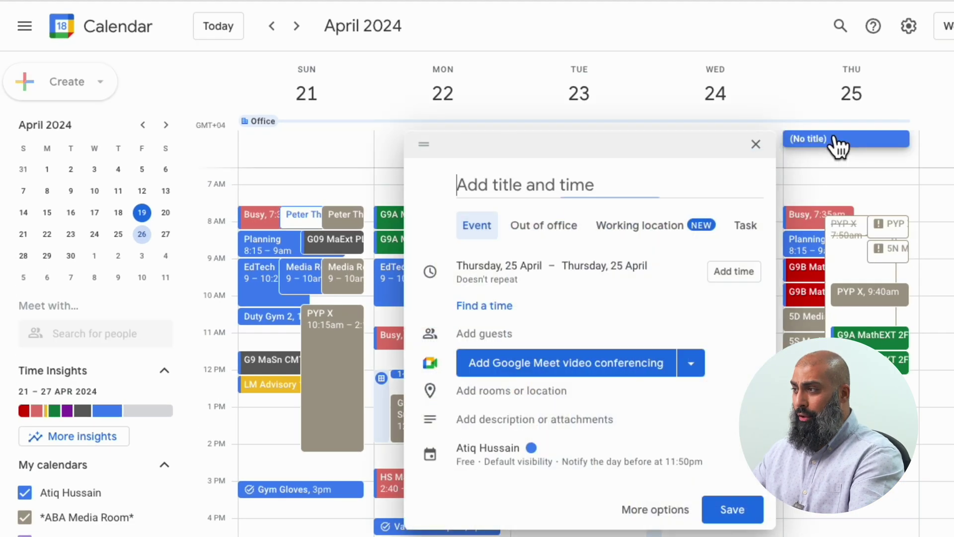
pyautogui.click(554, 239)
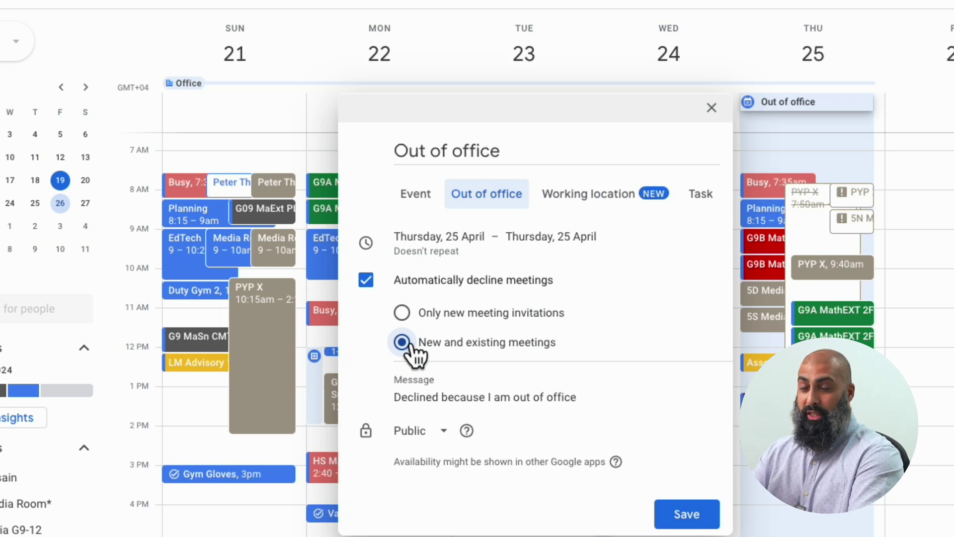
pyautogui.click(403, 314)
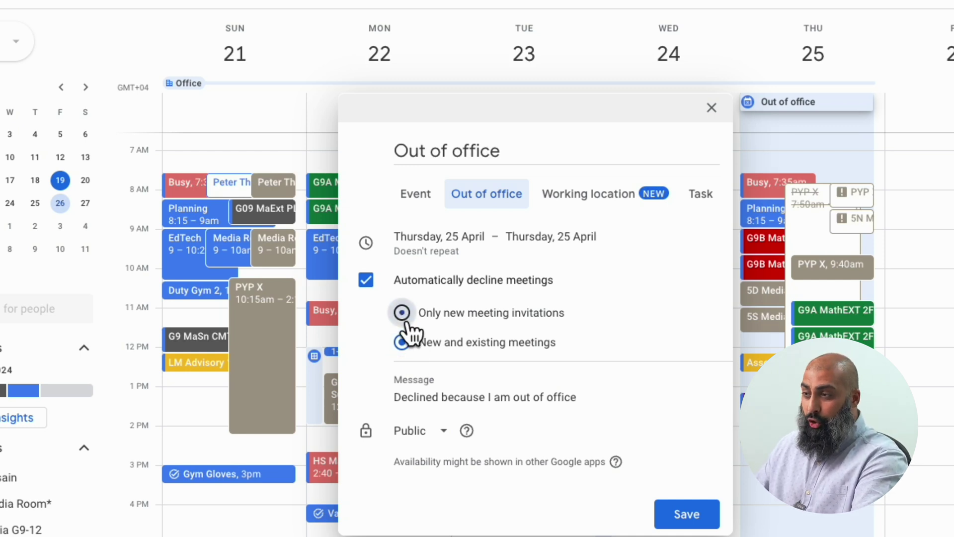
pyautogui.click(469, 397)
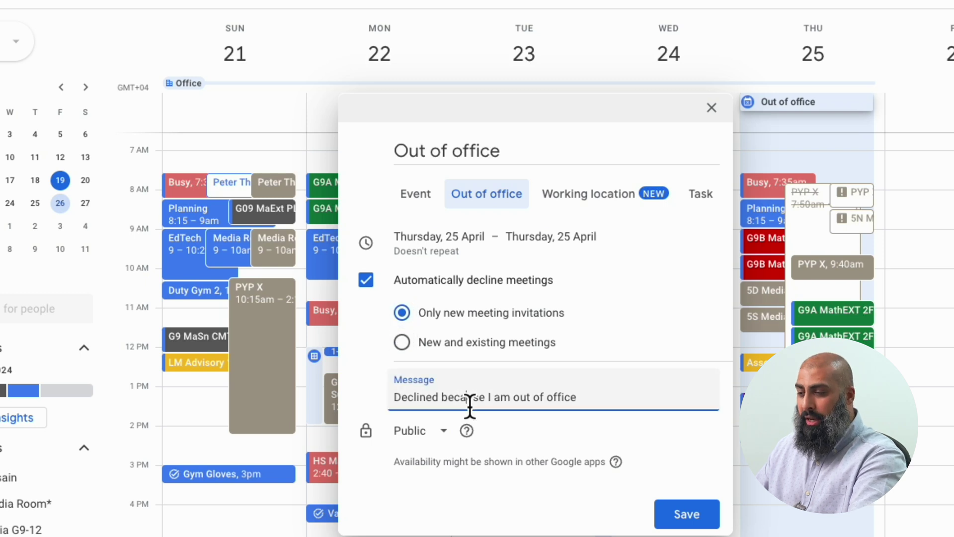
pyautogui.tripleClick(472, 397)
pyautogui.hotkey('ctrl', 'v')
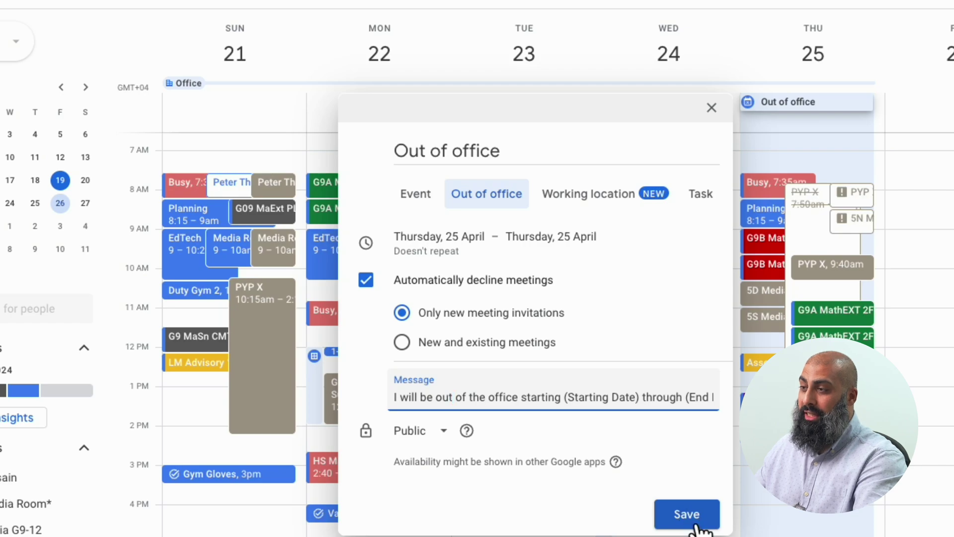
pyautogui.click(691, 521)
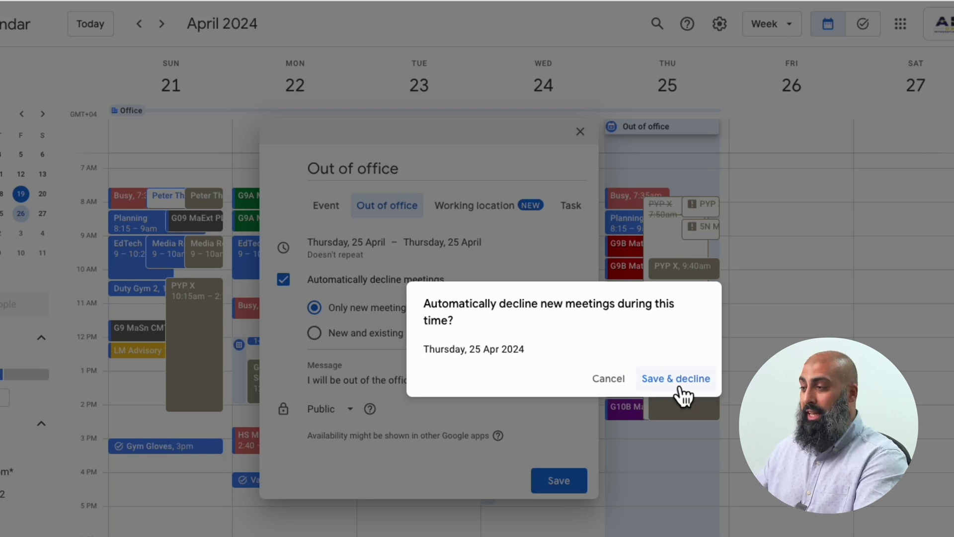
pyautogui.click(680, 389)
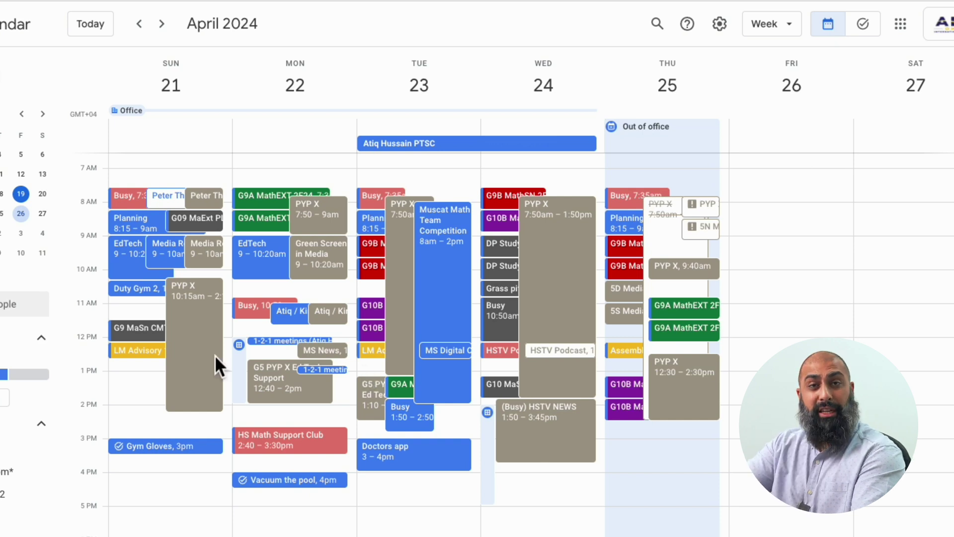
# Make Sunday 2:30pm focus time that auto-declines meetings with 'Hi, this is my focus time…' message.
pyautogui.click(185, 431)
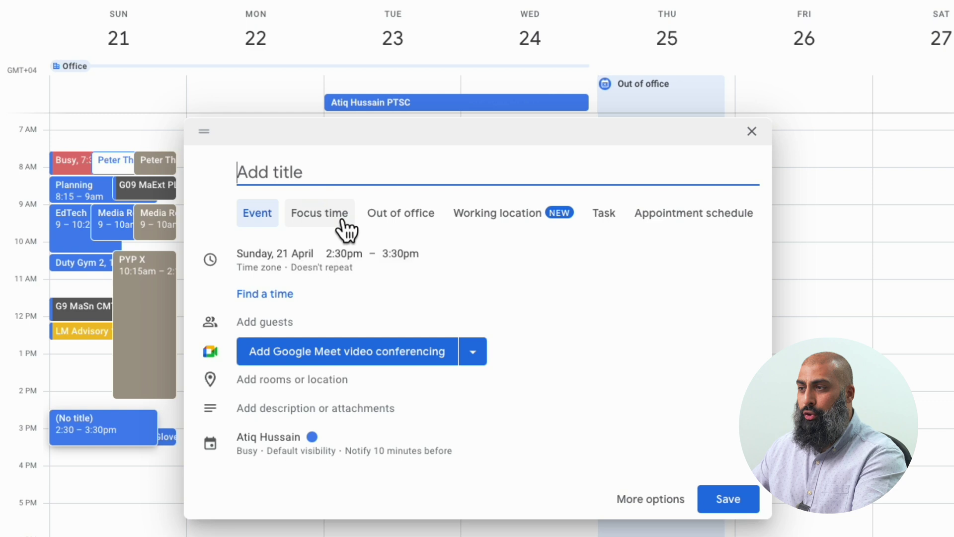
pyautogui.click(320, 213)
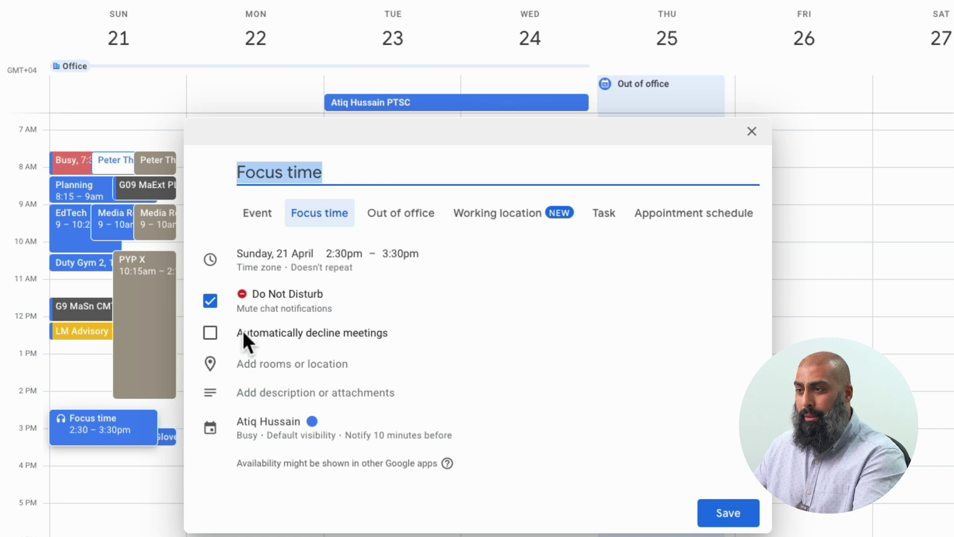
pyautogui.click(225, 341)
pyautogui.click(377, 455)
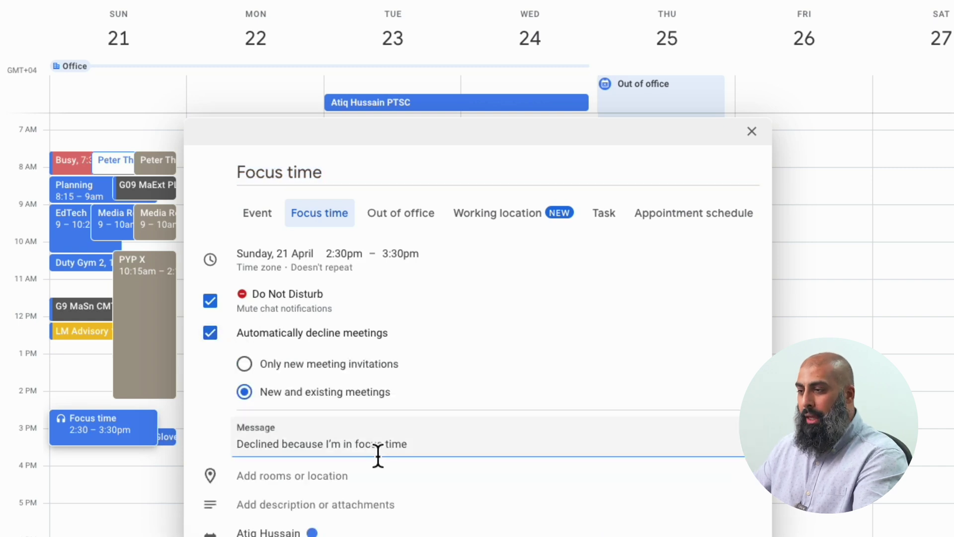
pyautogui.write('Hi, this is my focus time. Please review my calendar and book an alternative time')
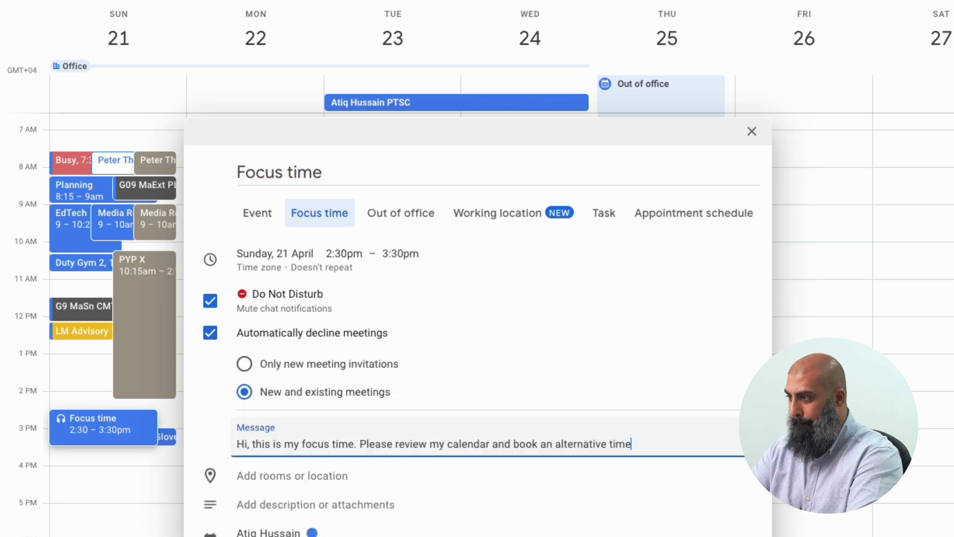
pyautogui.write('.')
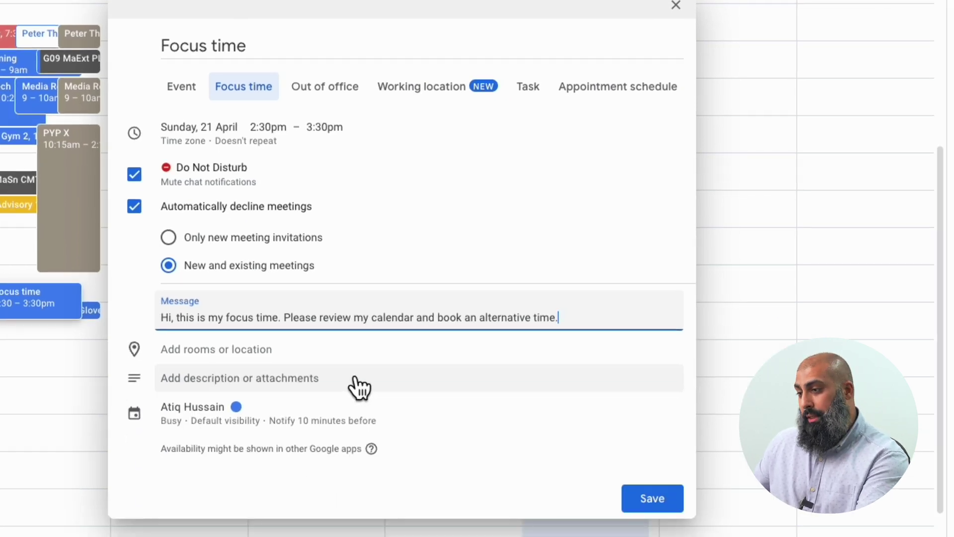
pyautogui.click(633, 496)
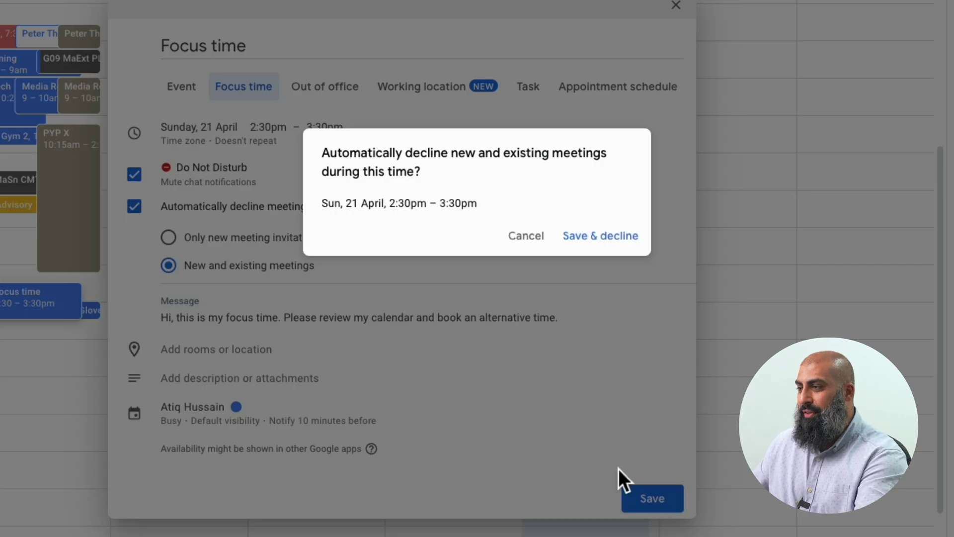
# Confirm saving the focus time and declining the overlapping meetings.
pyautogui.click(599, 234)
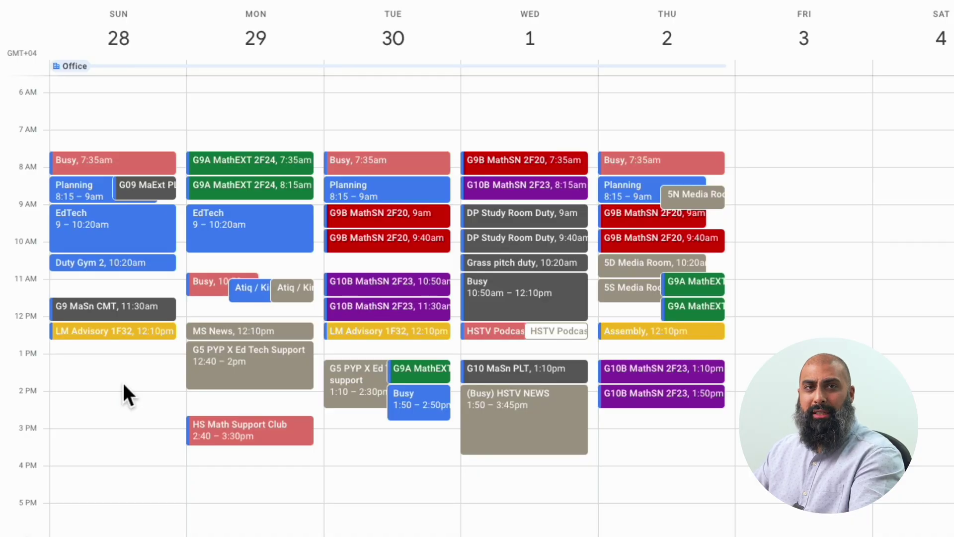
# Start an appointment schedule titled 1-2-1 meetings at 1:30pm on Sunday 28 April.
pyautogui.click(124, 384)
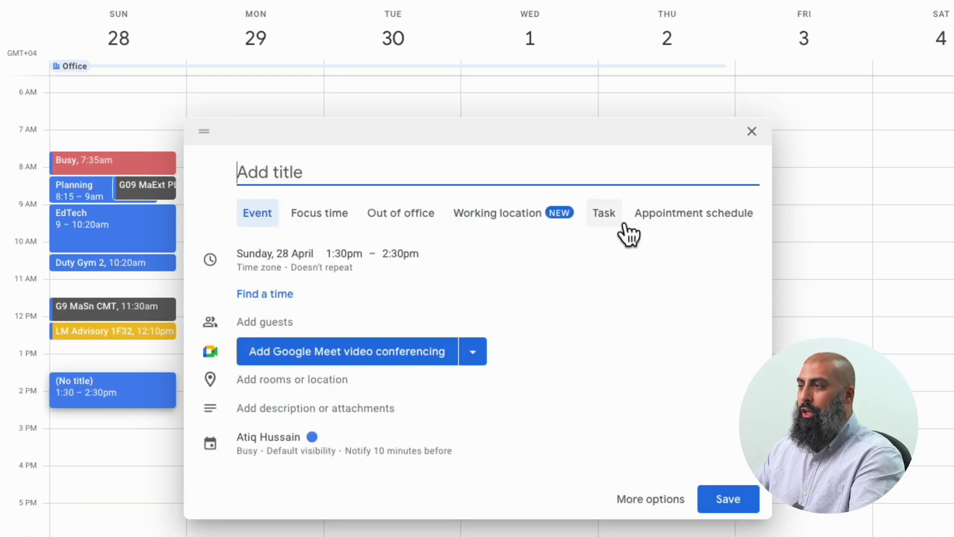
pyautogui.click(688, 226)
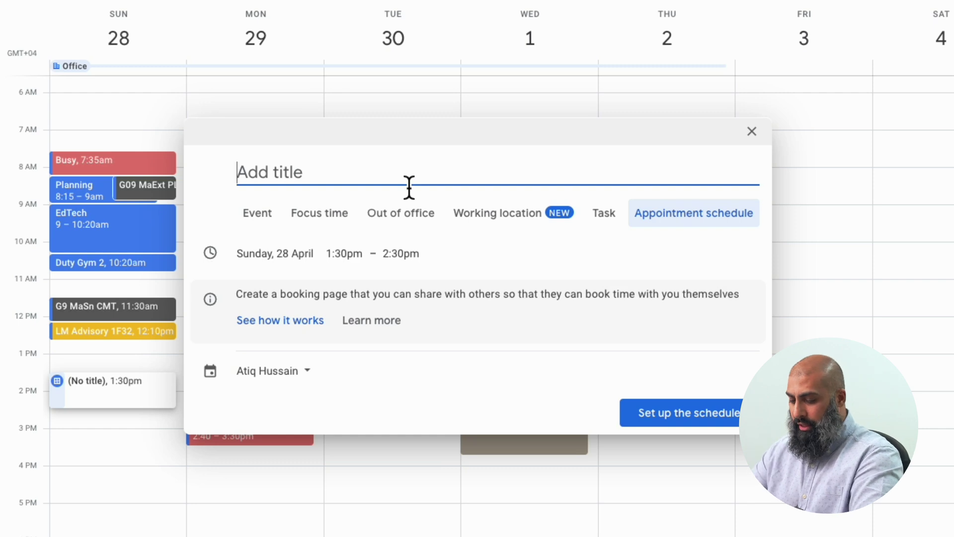
pyautogui.write('1')
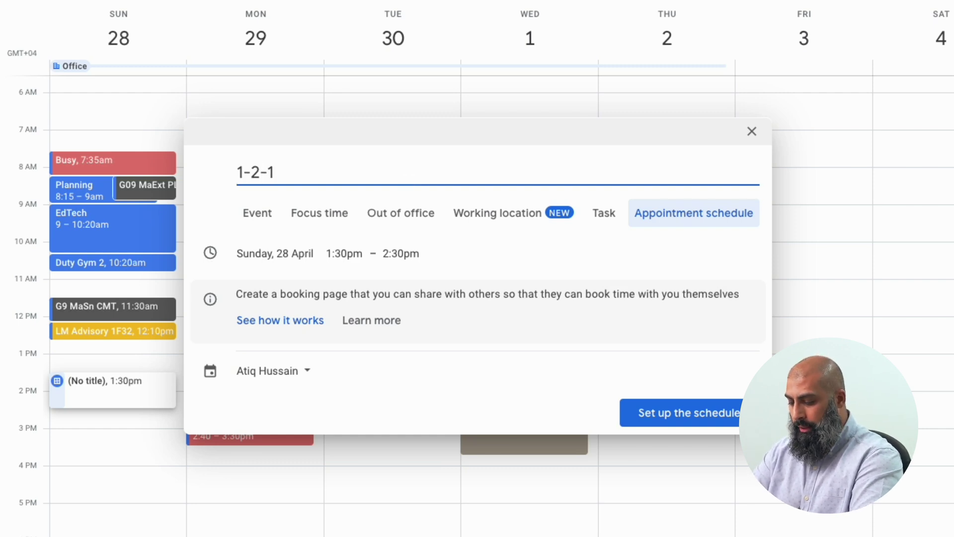
pyautogui.write('-1-1 meetings')
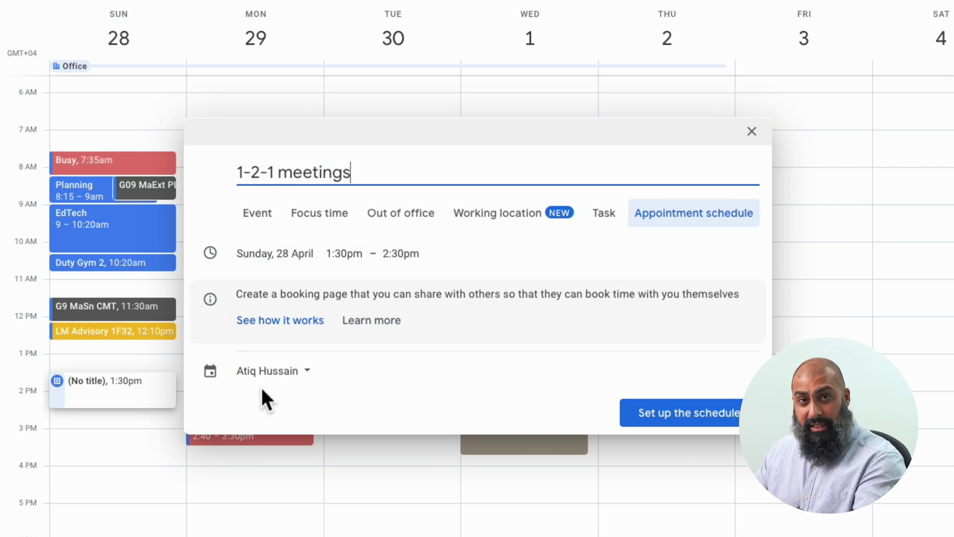
pyautogui.click(682, 426)
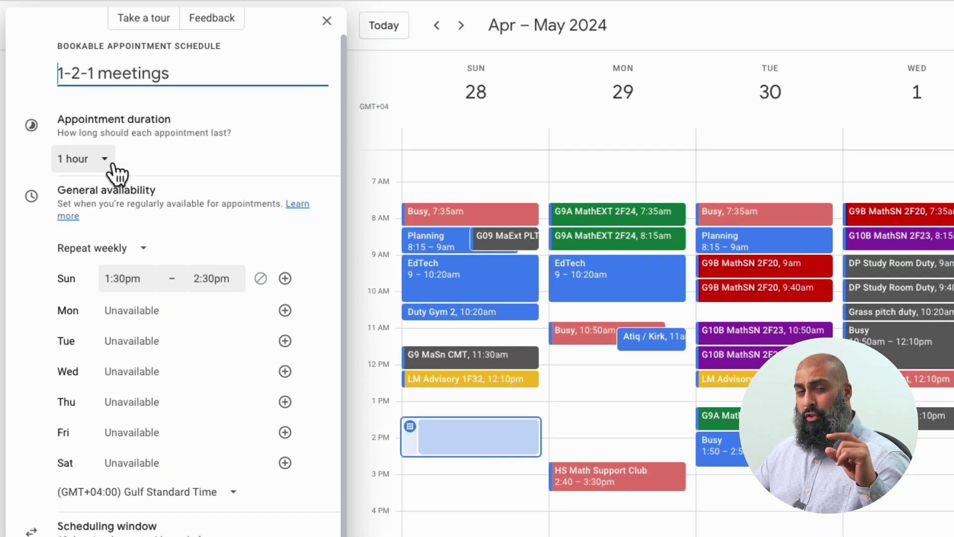
# Set the 1-2-1 meetings appointment duration to a custom 10 minutes.
pyautogui.click(112, 164)
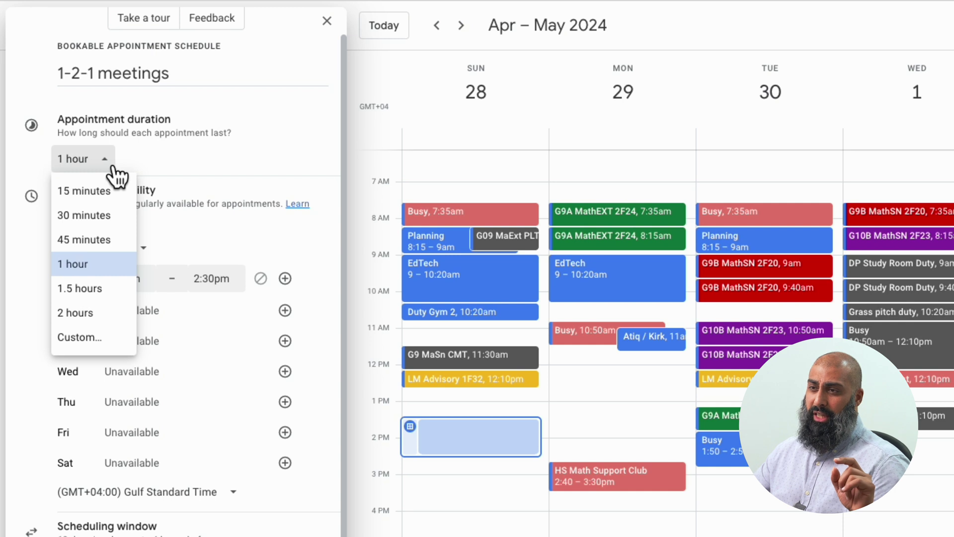
pyautogui.click(93, 338)
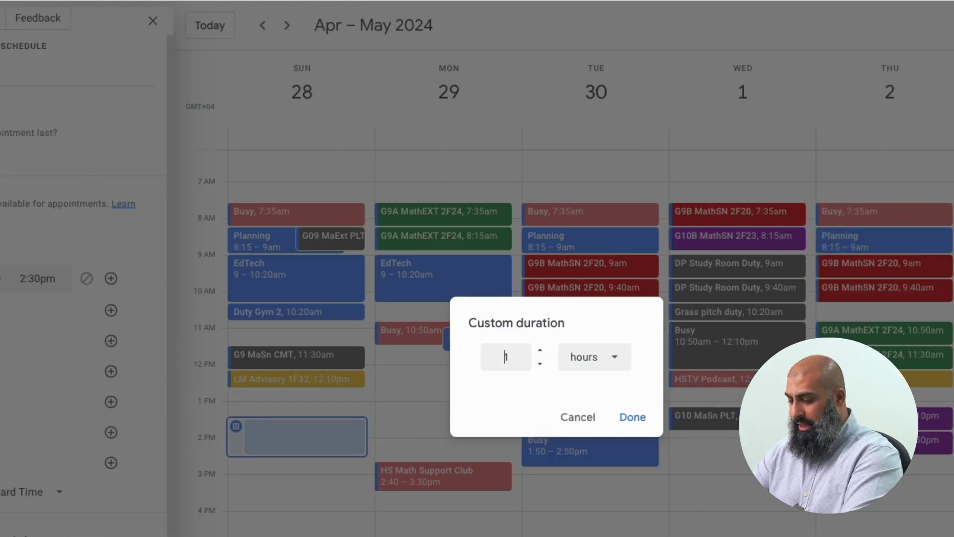
pyautogui.write('0')
pyautogui.click(594, 357)
pyautogui.click(603, 391)
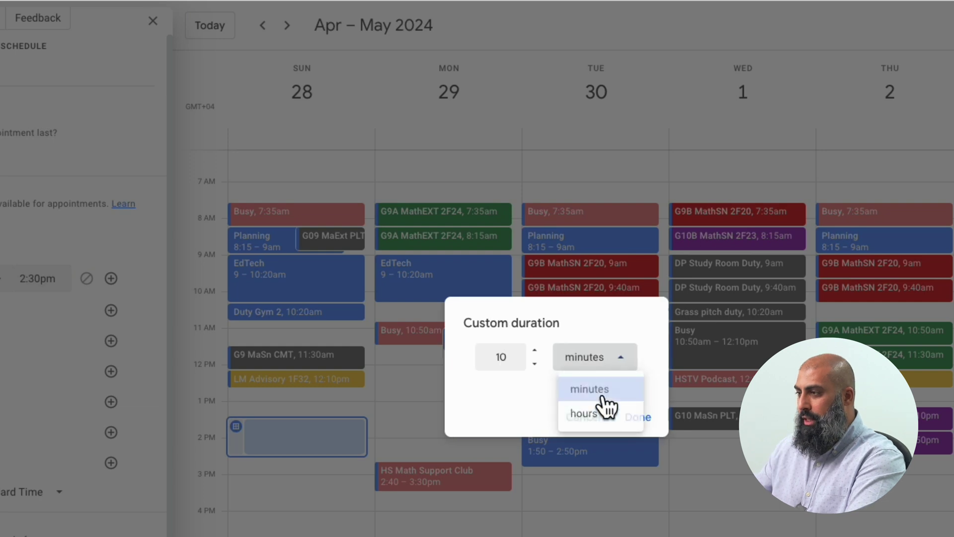
pyautogui.click(641, 420)
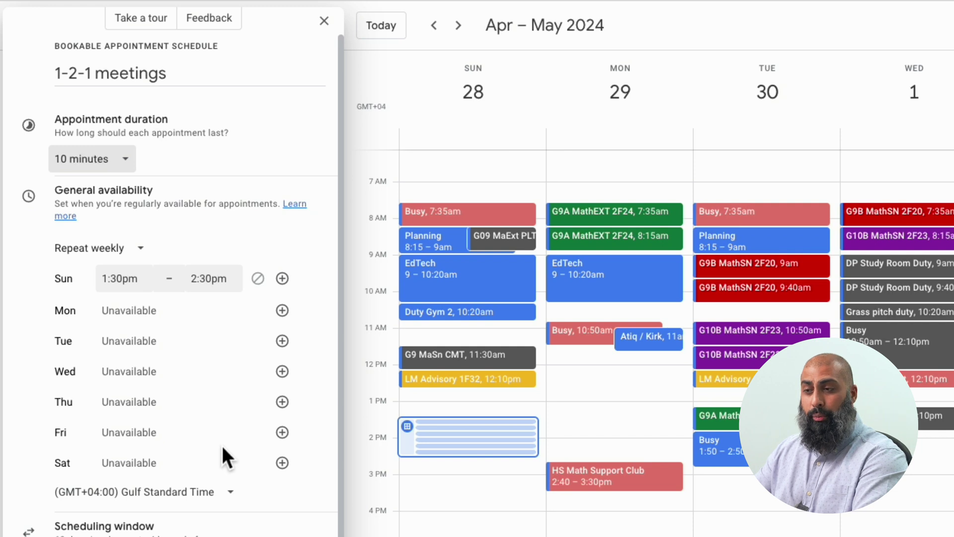
# Add Wednesday availability from 2:00pm to 4:00pm.
pyautogui.click(283, 372)
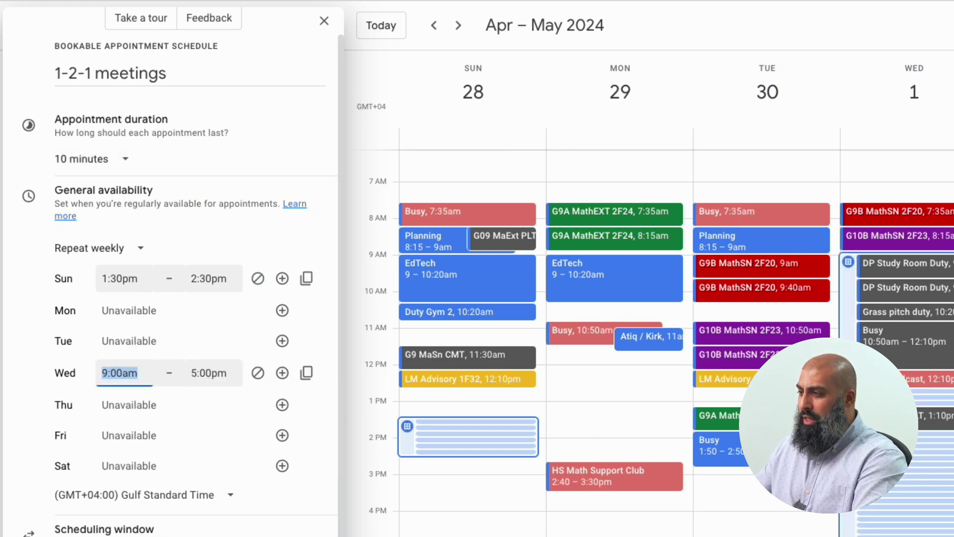
pyautogui.write('2:00pm')
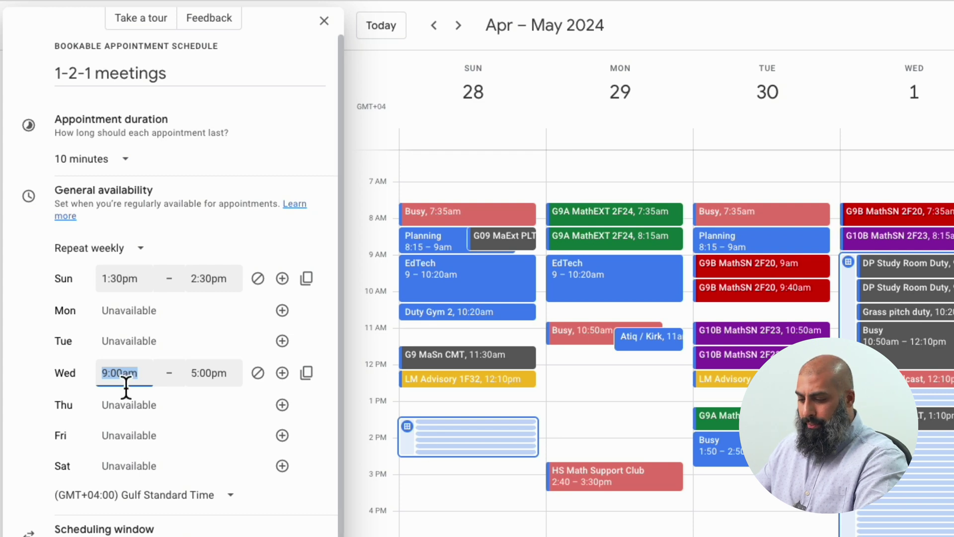
pyautogui.click(206, 373)
pyautogui.click(215, 407)
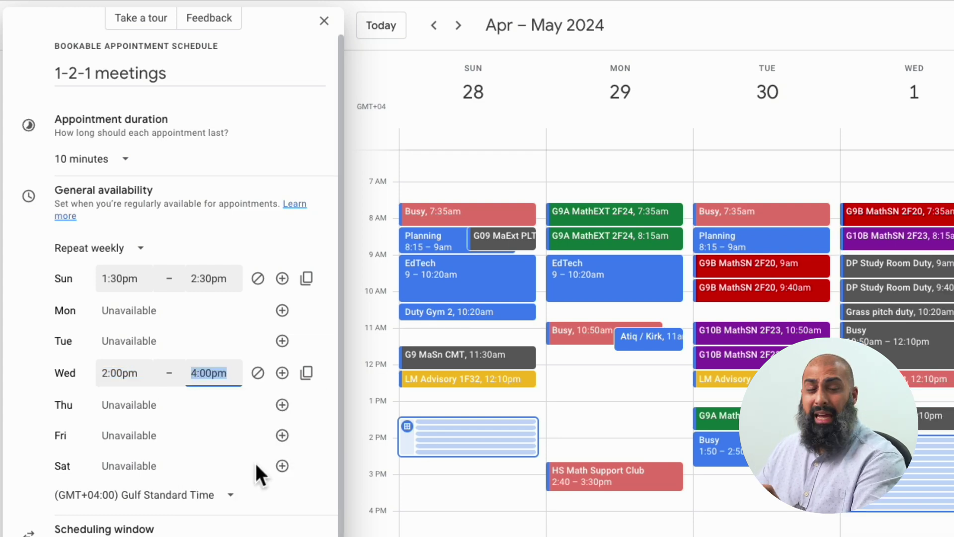
pyautogui.scroll(-10, 252, 465)
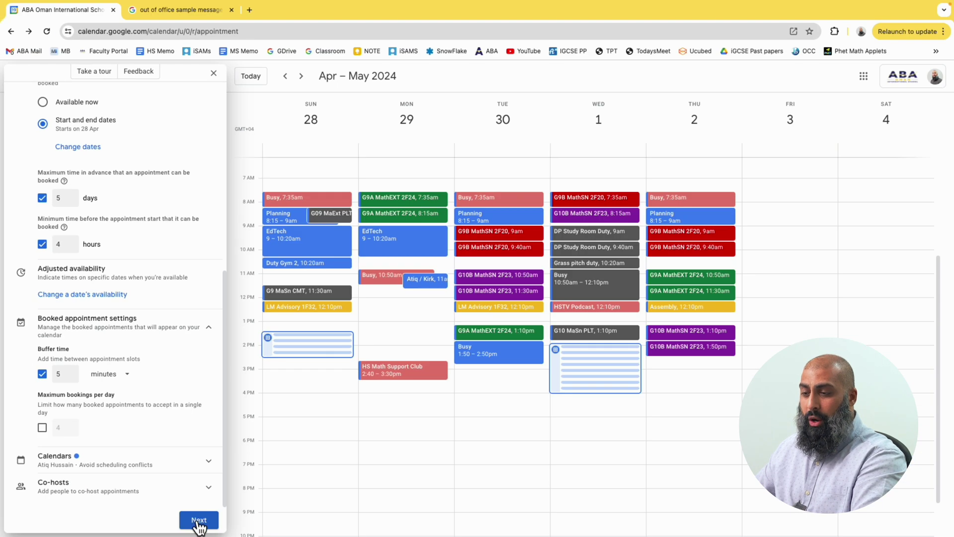
# Add the description 'hi, please book your 1-2-1 meetings for ATL discussions and reflections' and save.
pyautogui.click(199, 521)
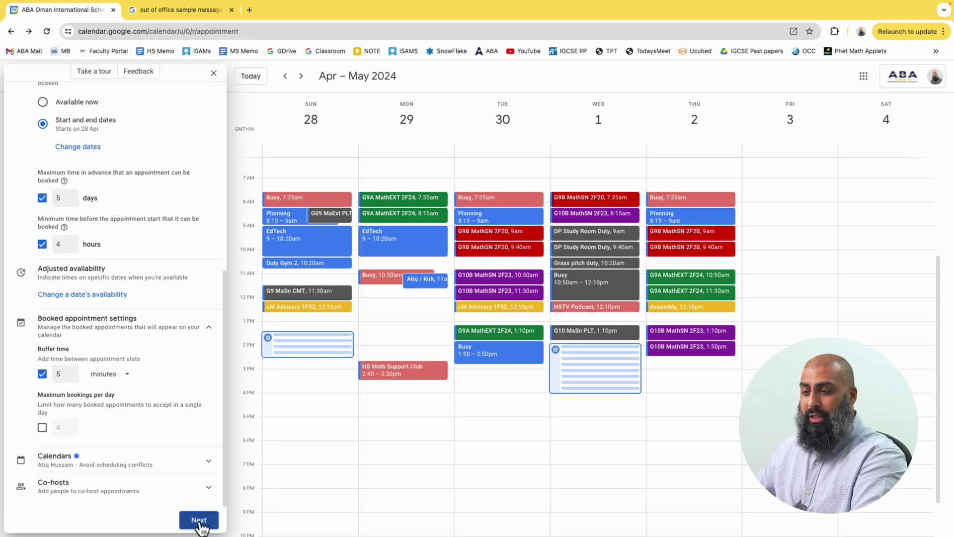
pyautogui.click(130, 298)
pyautogui.write('hi, please book your 1-2-1 meetings for ATL discussions and re')
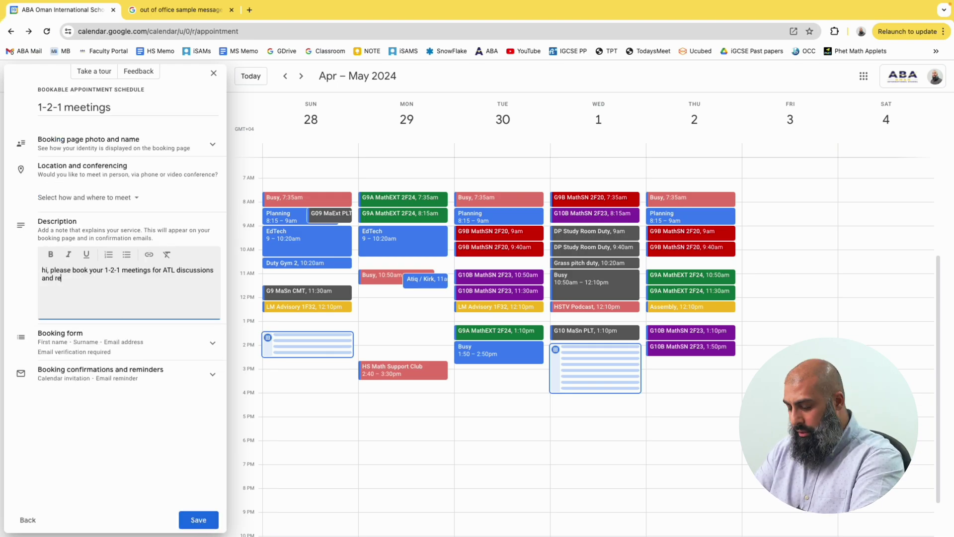
pyautogui.write('flections')
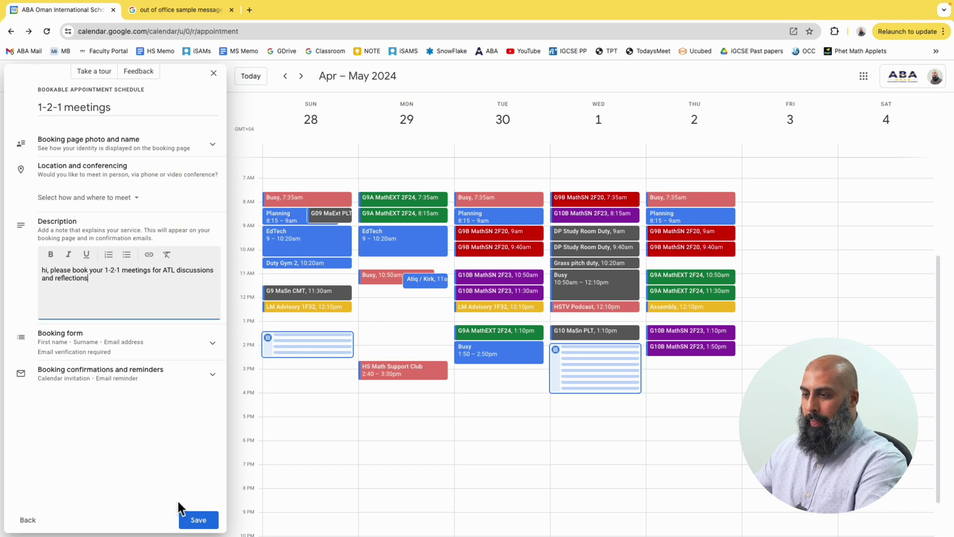
pyautogui.click(201, 521)
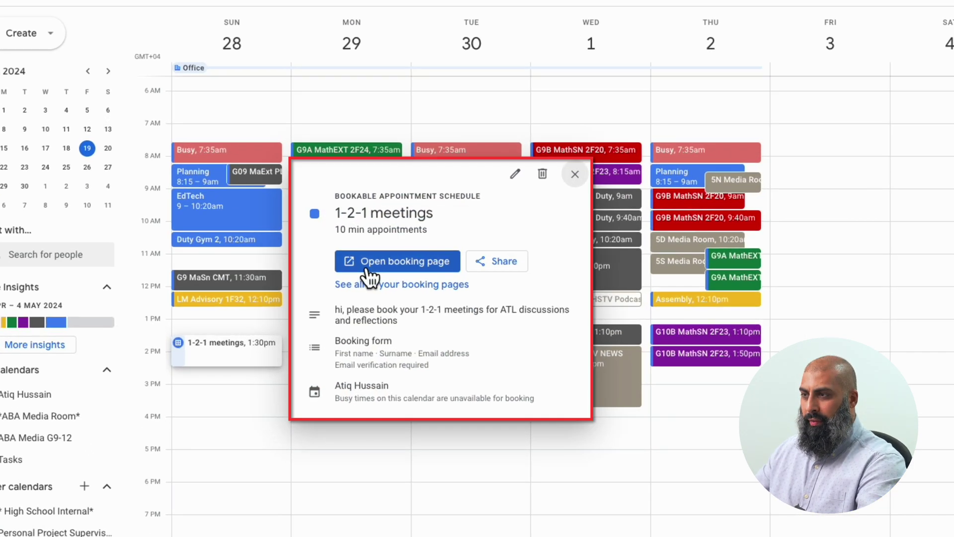
# Book the 1:30–1:40pm slot on Sunday 28 April from the 1-2-1 meetings booking page.
pyautogui.click(368, 271)
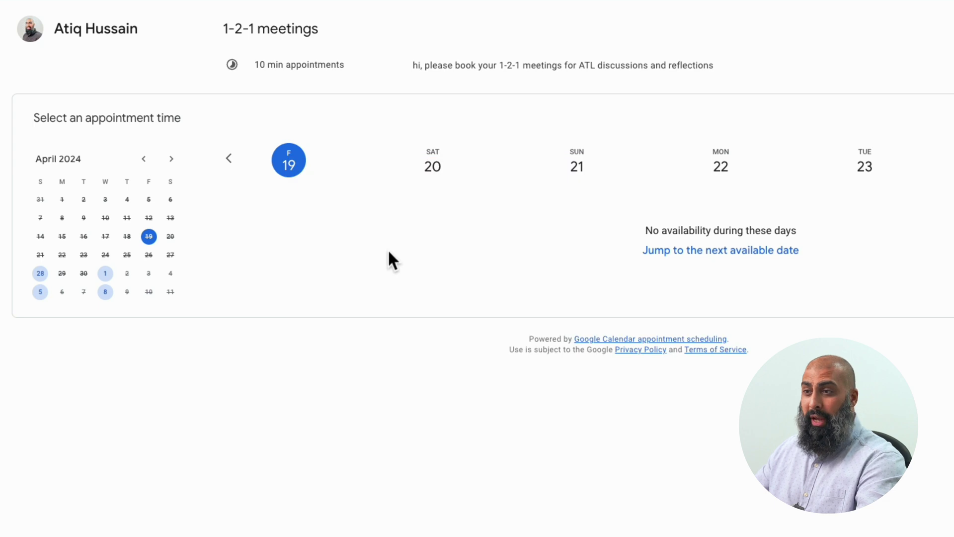
pyautogui.click(40, 273)
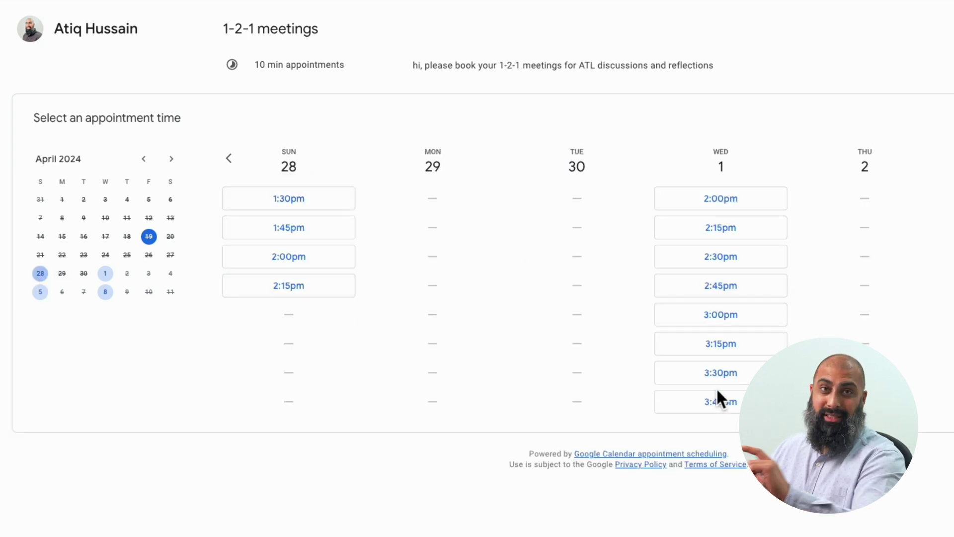
pyautogui.click(307, 202)
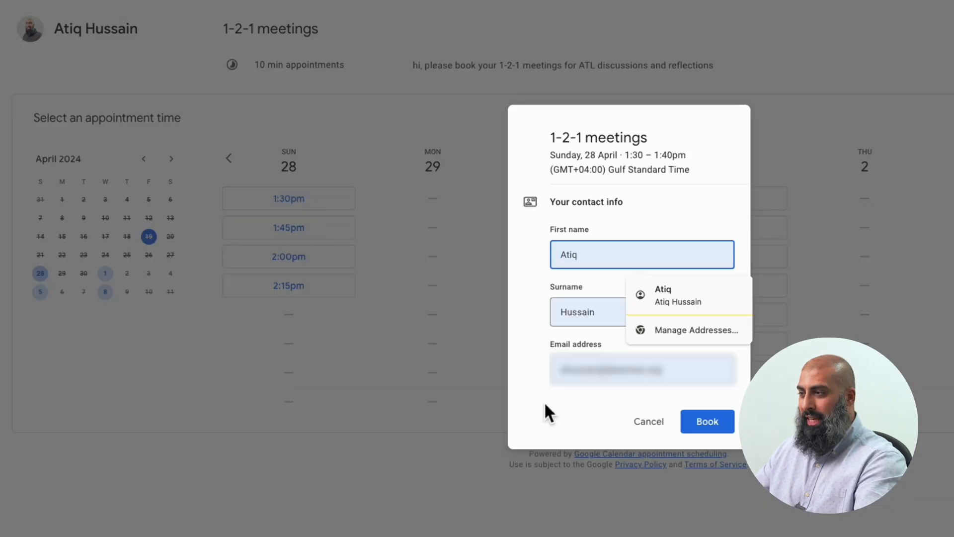
pyautogui.click(714, 426)
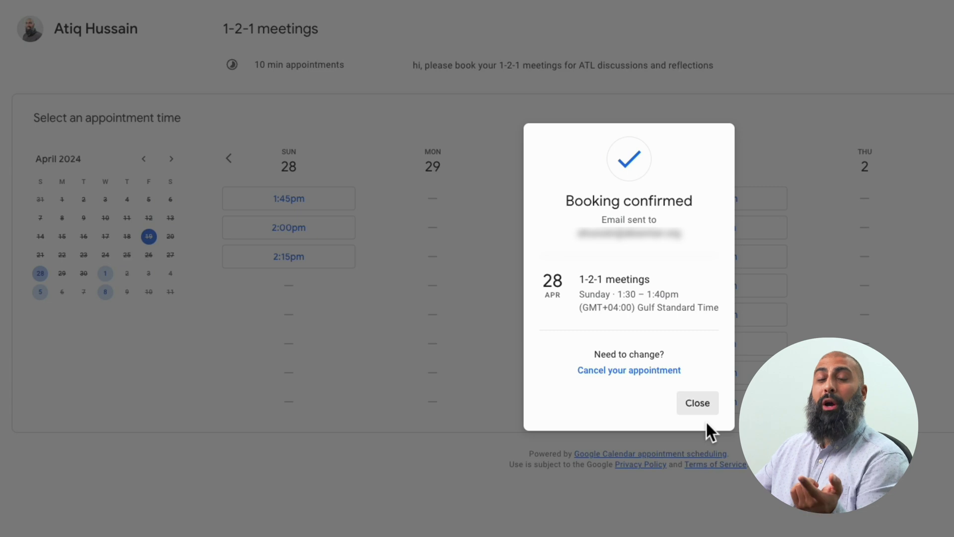
pyautogui.click(701, 404)
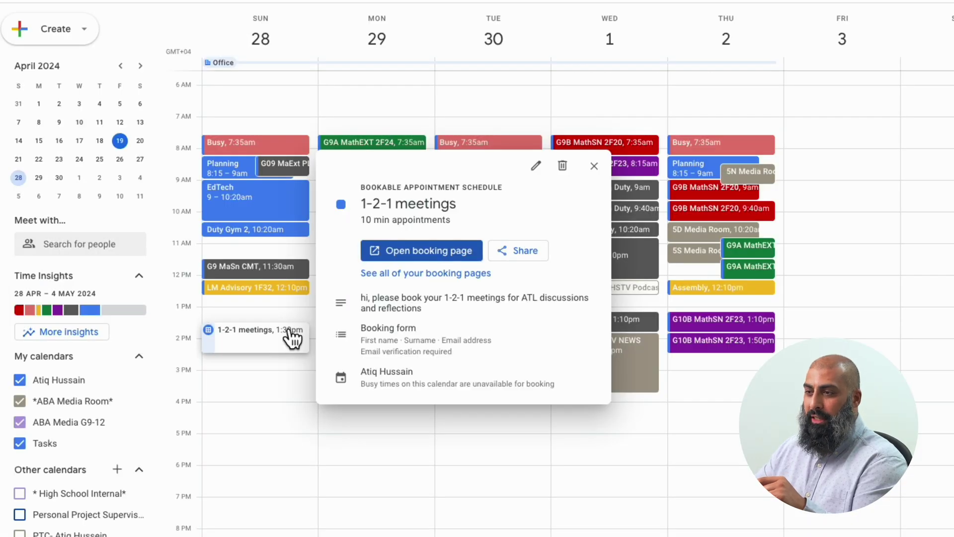
pyautogui.click(265, 377)
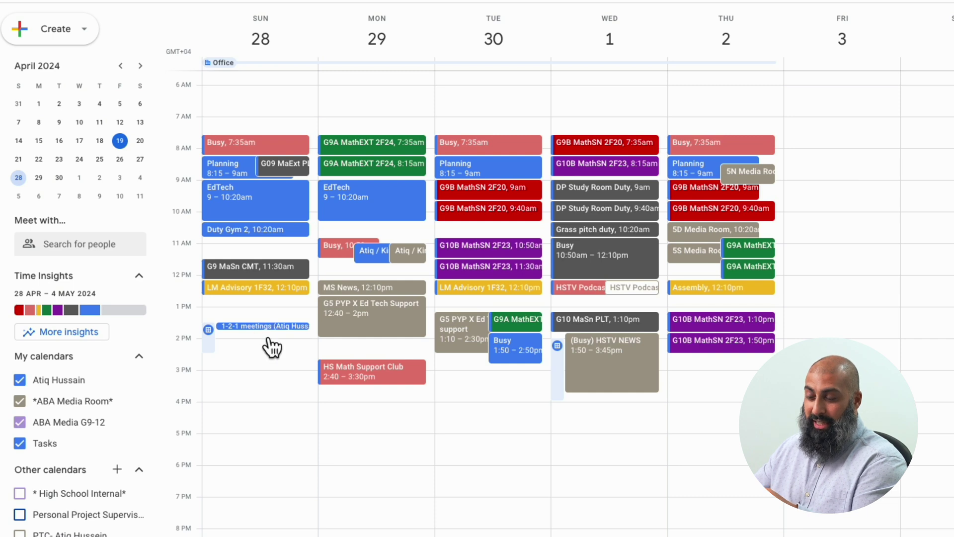
# View the booked 1-2-1 meeting, then open the 21 April Media Room Training event's details.
pyautogui.click(251, 328)
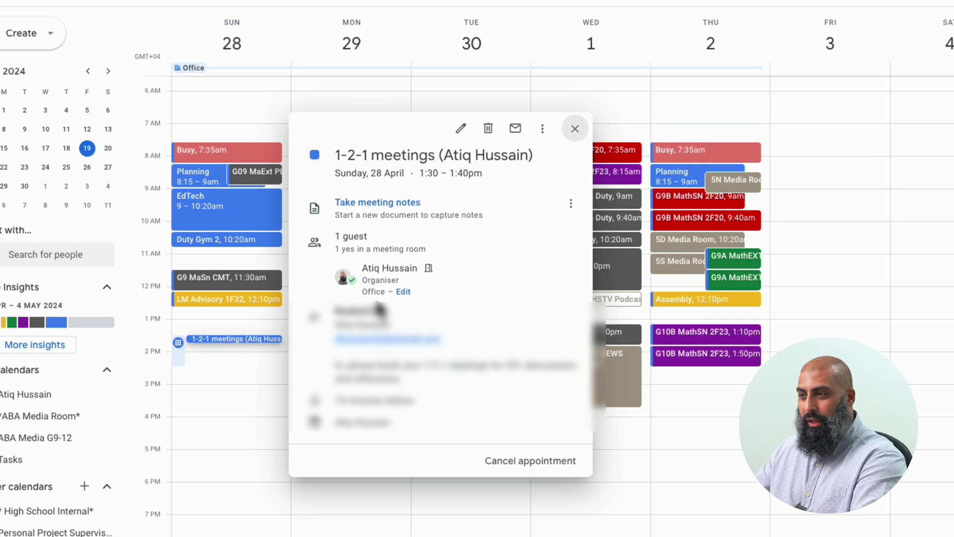
pyautogui.moveTo(379, 290)
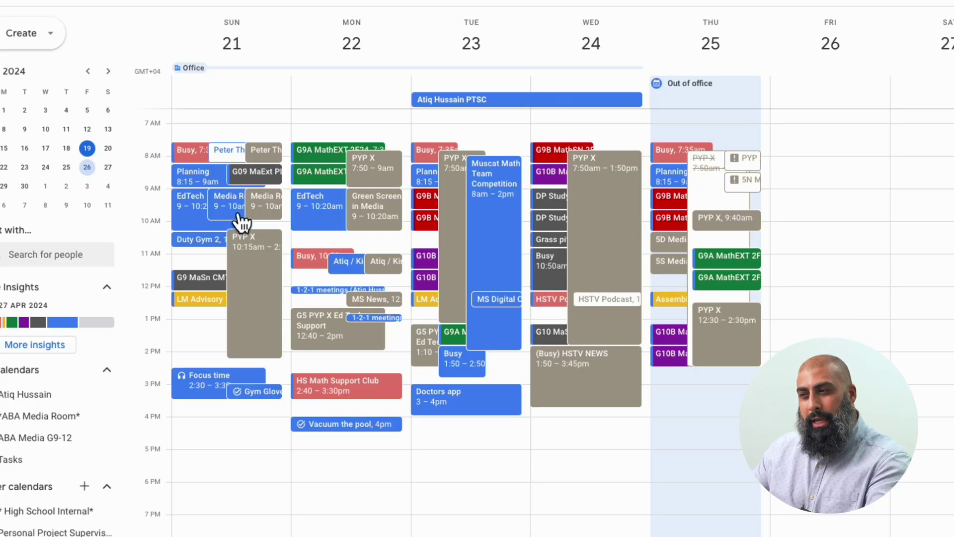
pyautogui.click(231, 207)
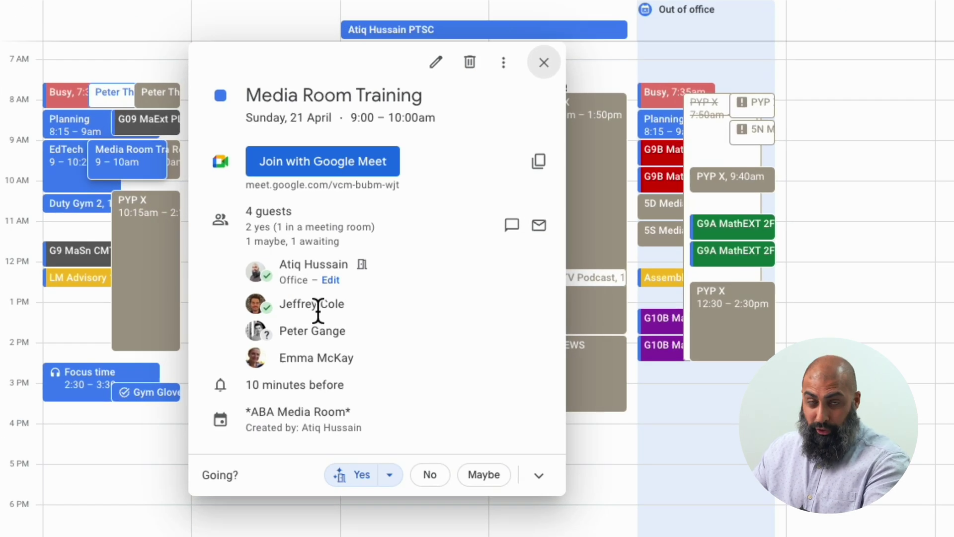
# Email only the awaiting-response guest: 'Hey are you coming to this event. Registration is ending today 4pm'.
pyautogui.moveTo(380, 321)
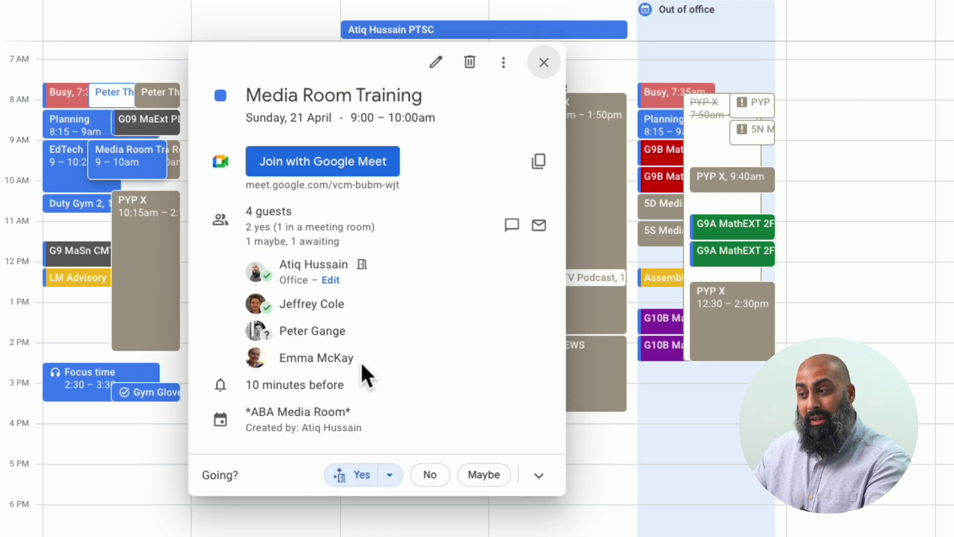
pyautogui.moveTo(378, 368)
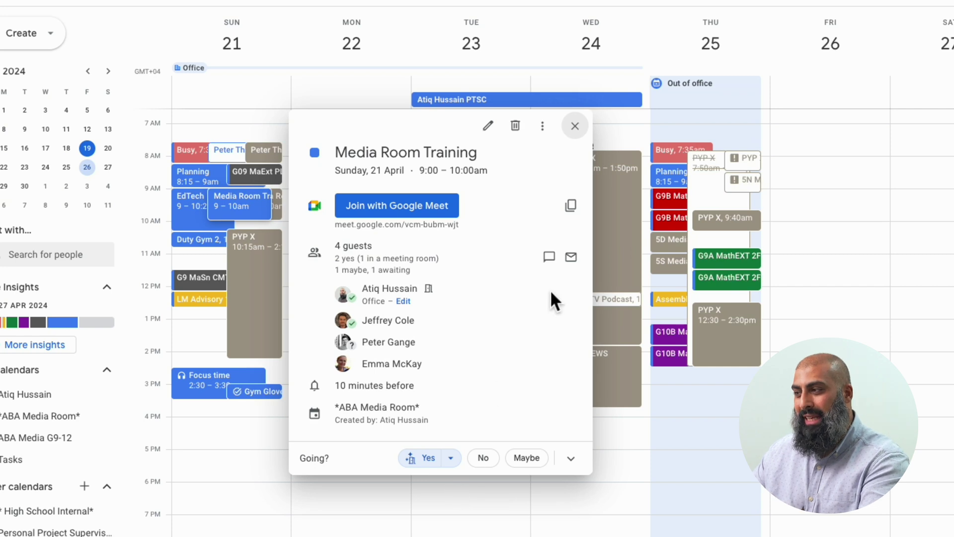
pyautogui.click(582, 263)
pyautogui.click(415, 144)
pyautogui.click(416, 166)
pyautogui.click(416, 210)
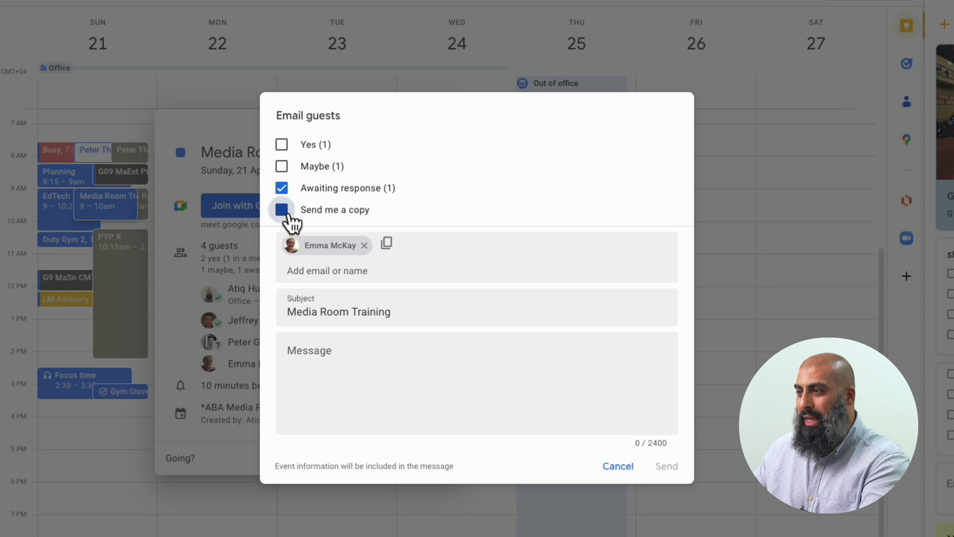
pyautogui.click(386, 370)
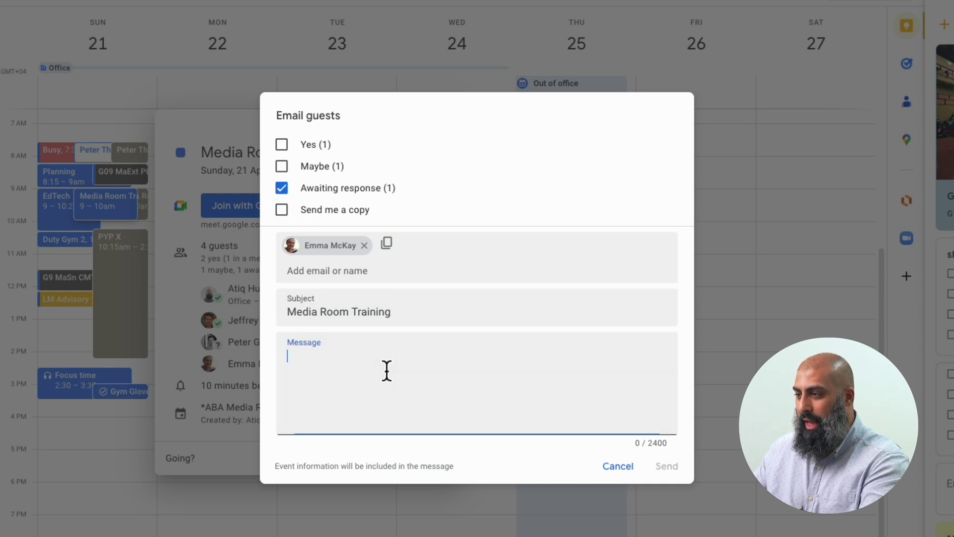
pyautogui.write('Hey are you coming to')
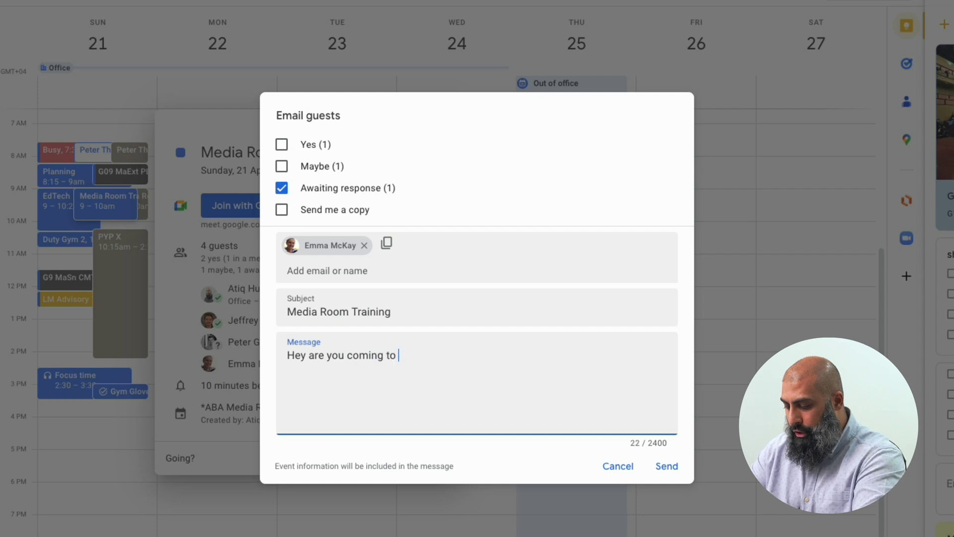
pyautogui.write(' this event. Registration is ending today 4pm')
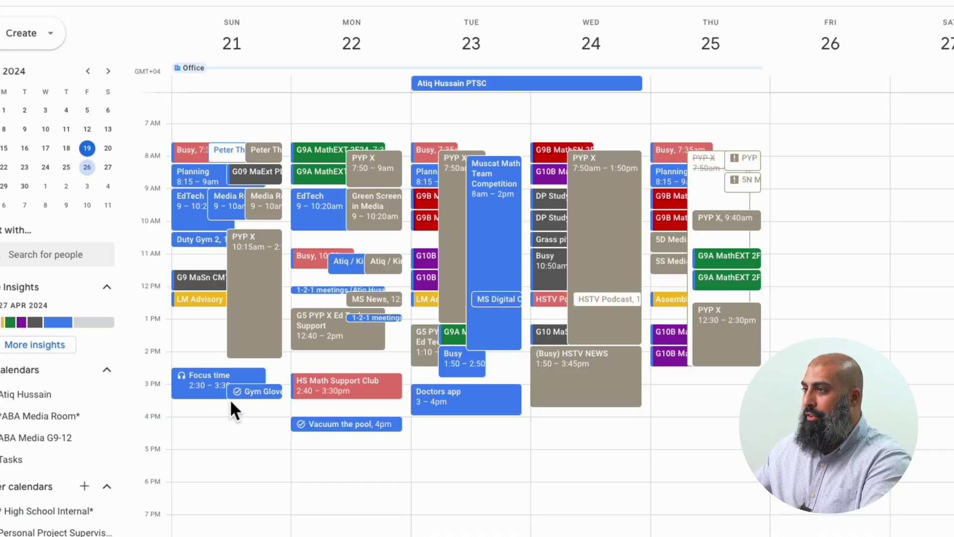
# Save a private 'Doctor's App' event at Sunday 1:30pm described 'hey just a quick check up. No worrie'.
pyautogui.click(200, 338)
pyautogui.write("Doctor's ")
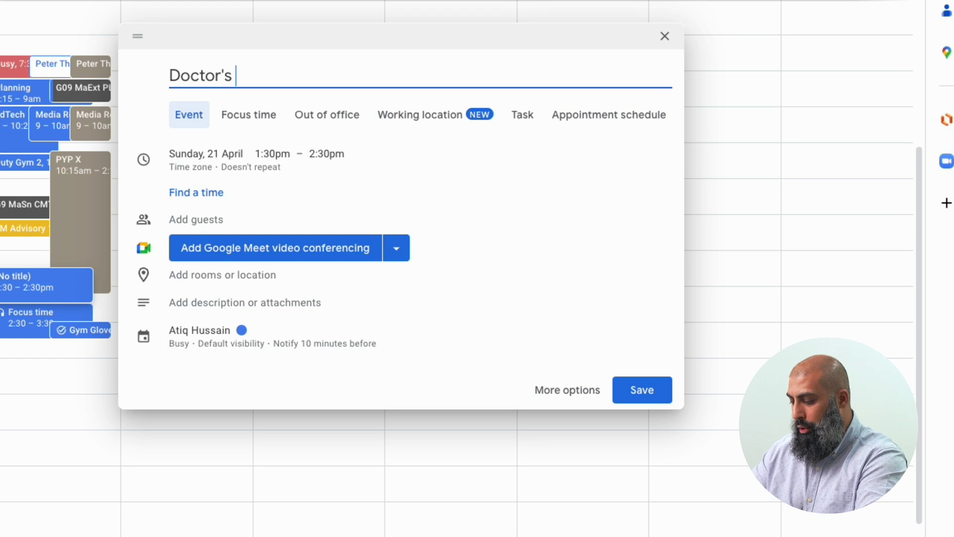
pyautogui.write('App')
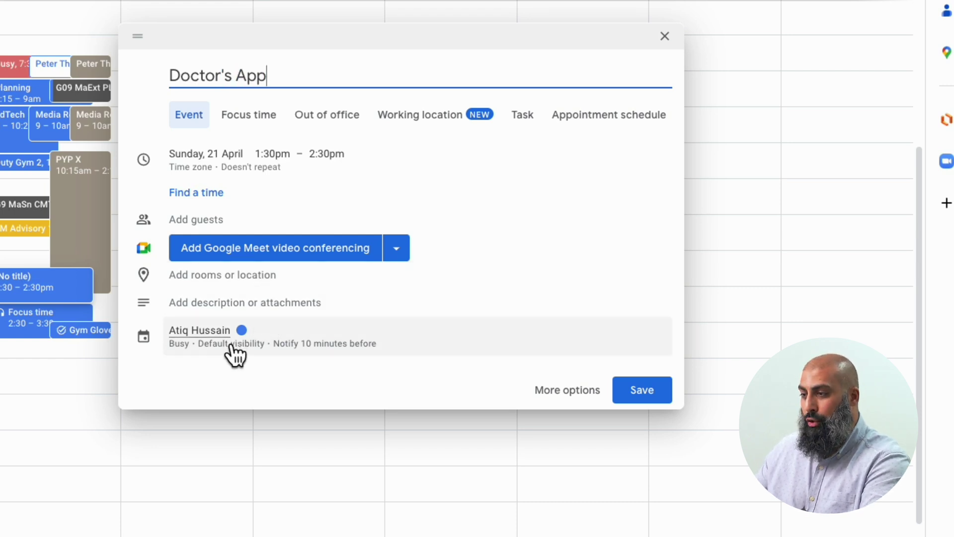
pyautogui.click(234, 354)
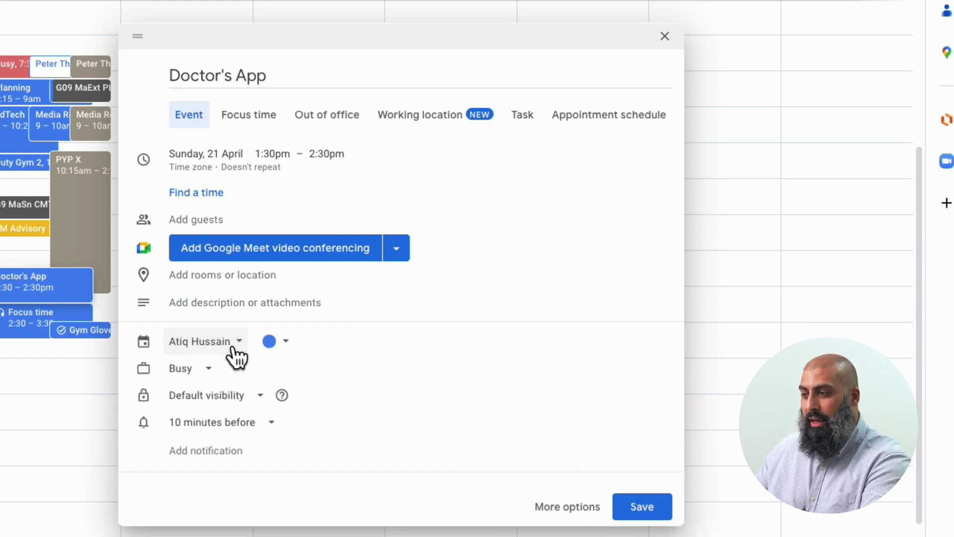
pyautogui.click(251, 403)
pyautogui.click(214, 484)
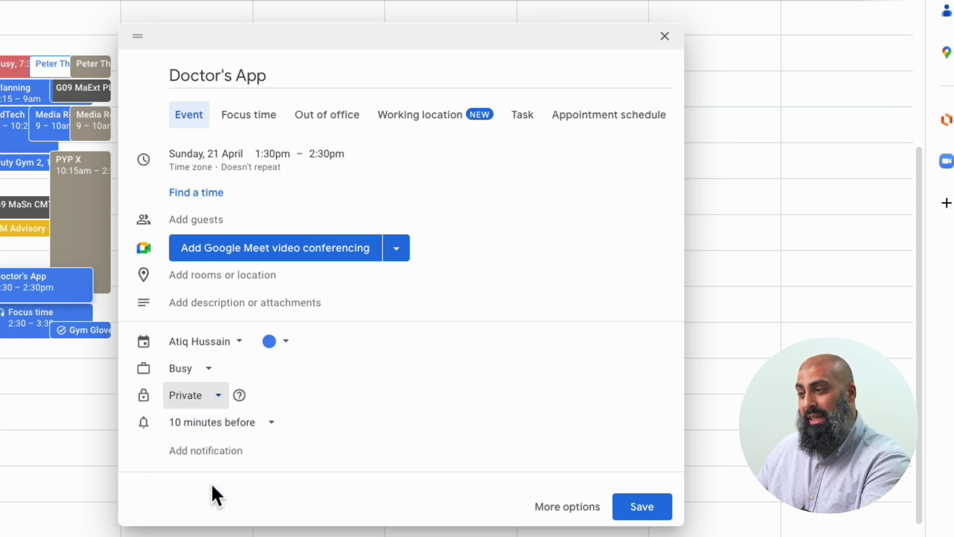
pyautogui.click(251, 318)
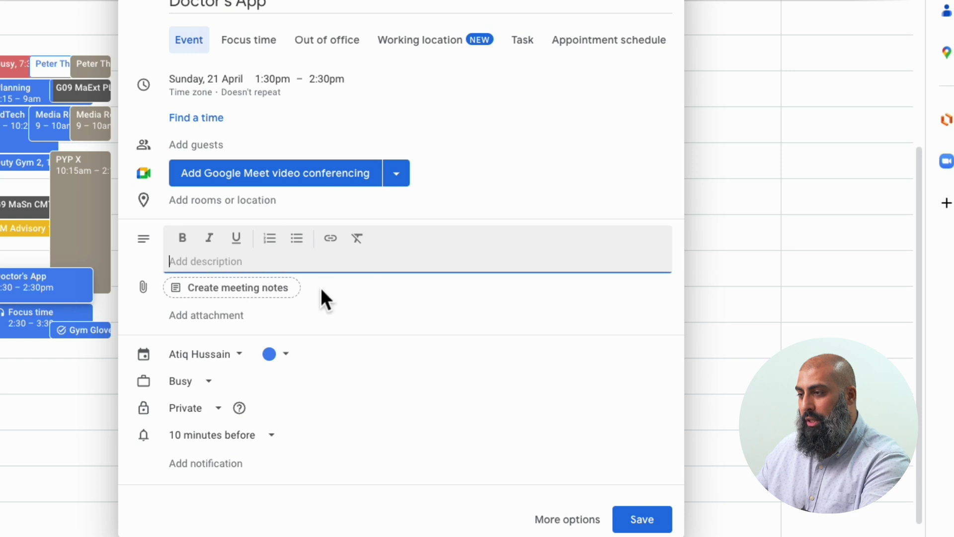
pyautogui.write('hey just a quick check up. No worries')
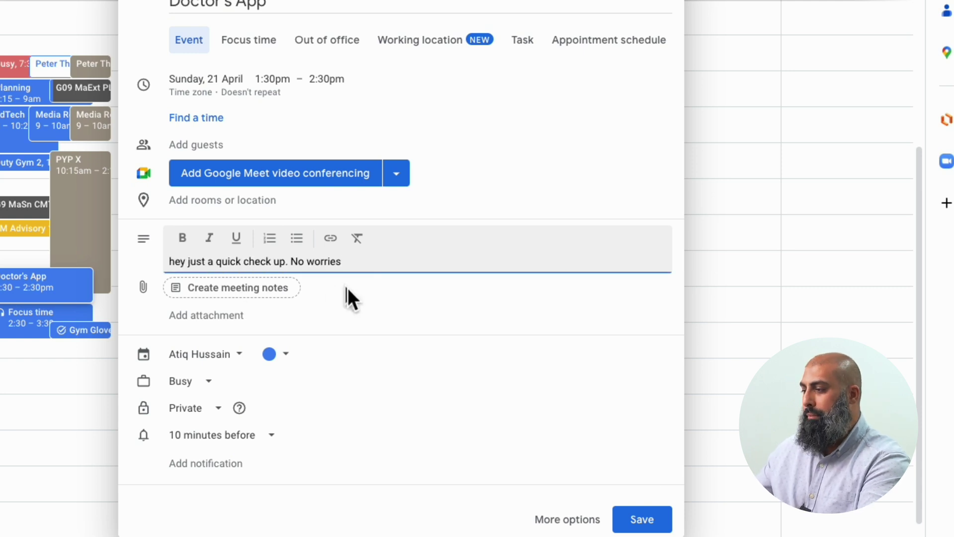
pyautogui.click(642, 519)
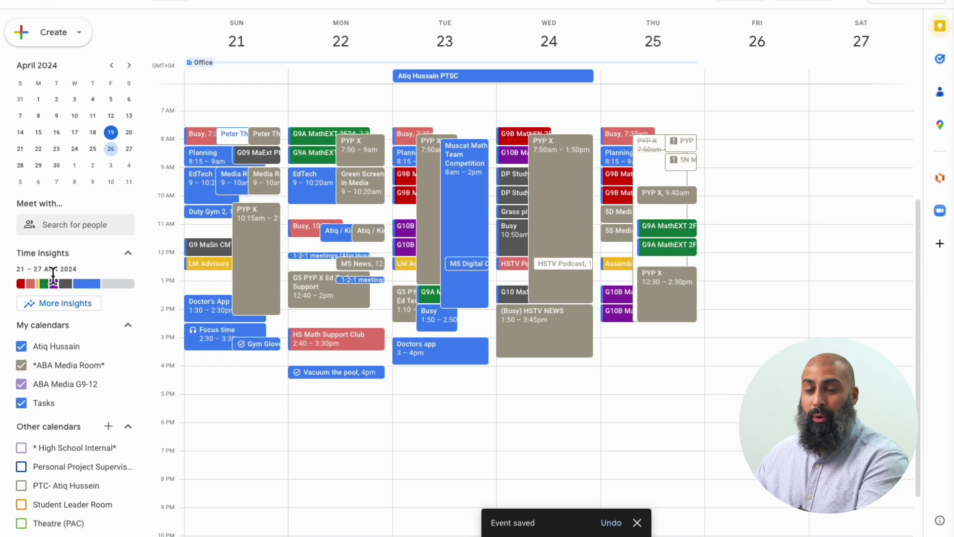